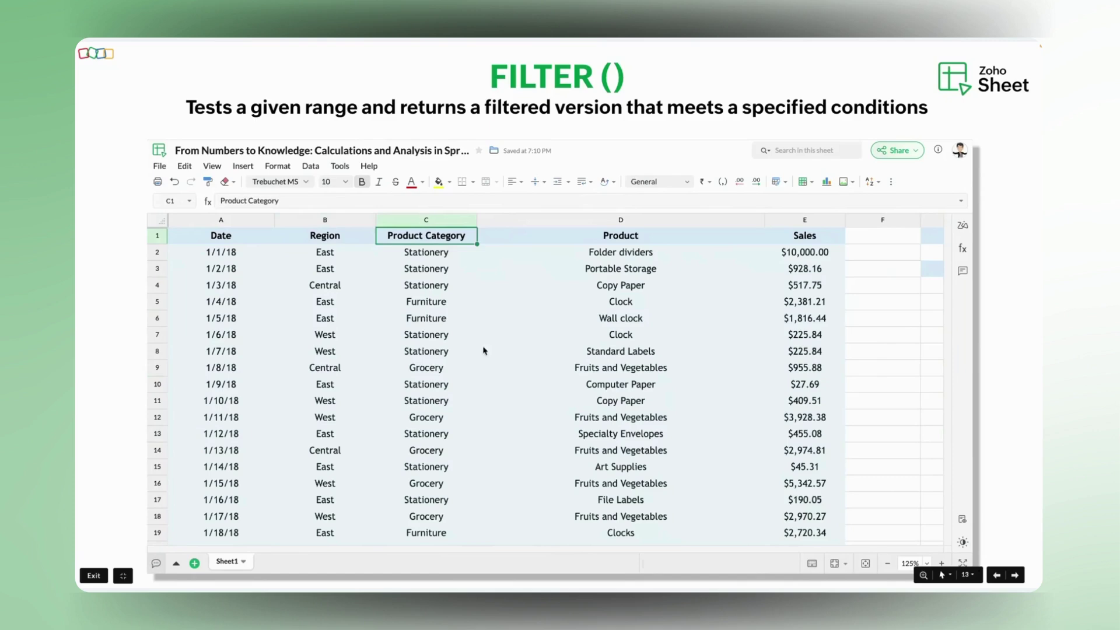
- Begin a FILTER formula in cell G4, under the Date heading, with the sales data A2:E28 as its range
click(626, 239)
scroll(626, 239, right, 5)
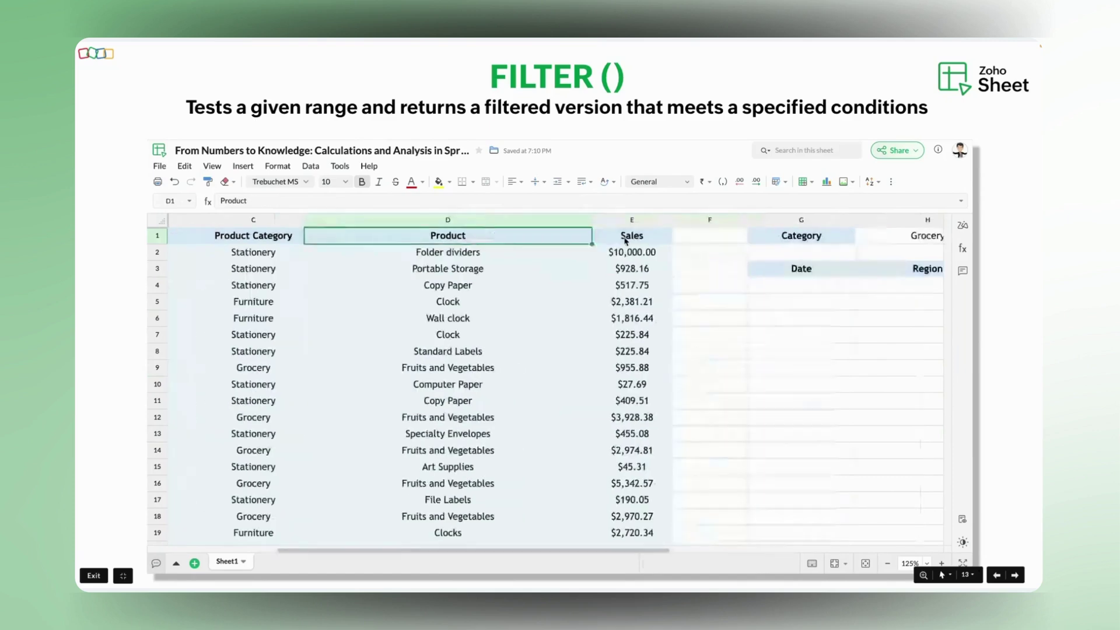
click(652, 241)
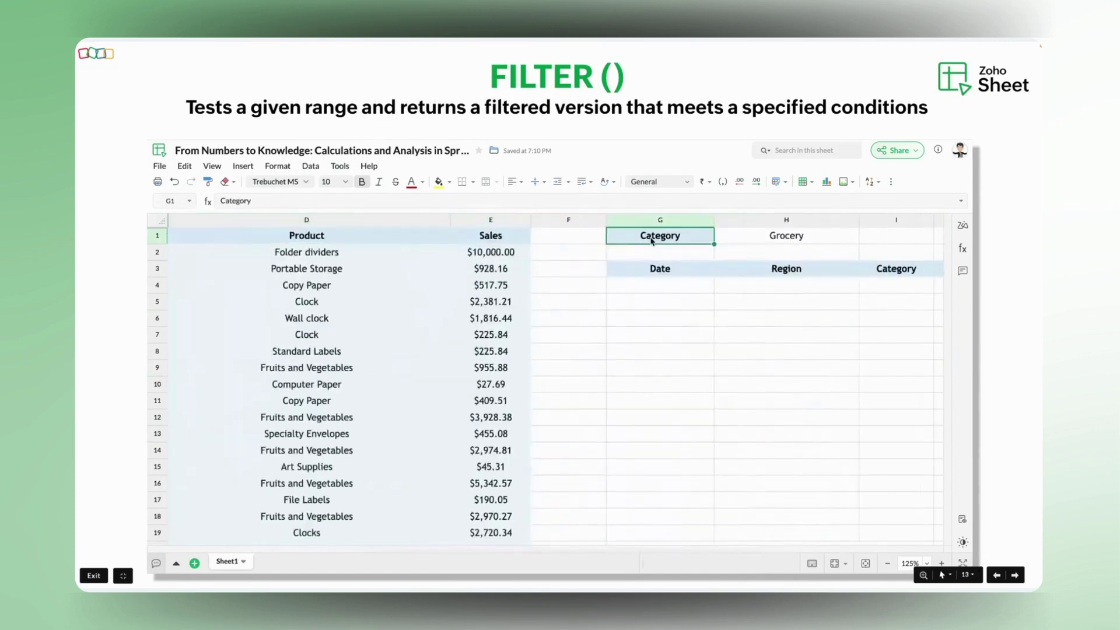
click(770, 241)
click(688, 289)
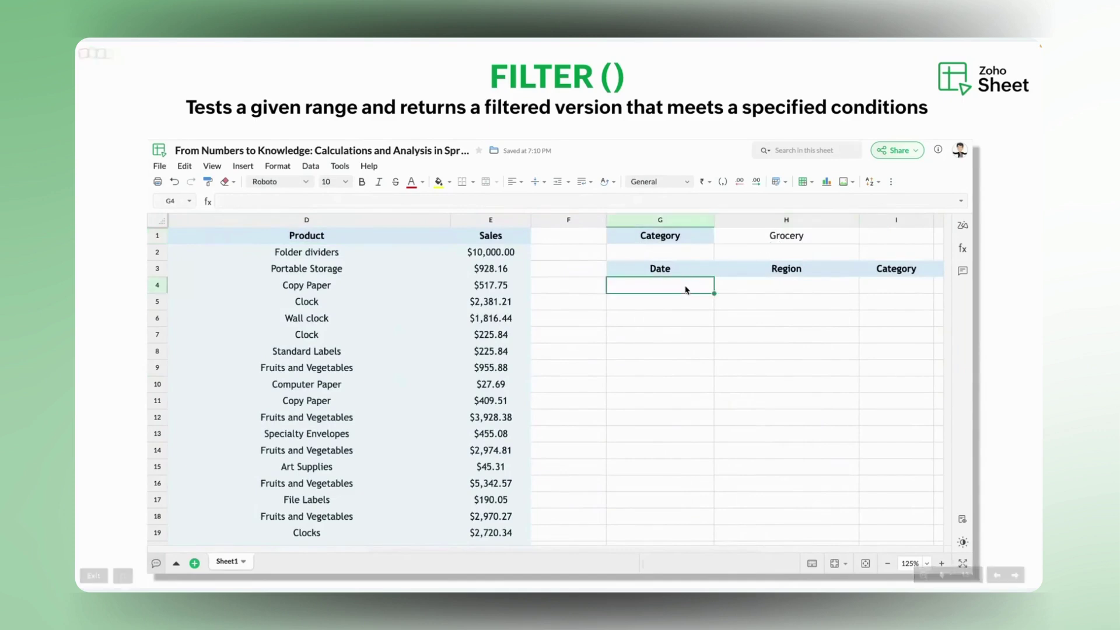
text(=fil)
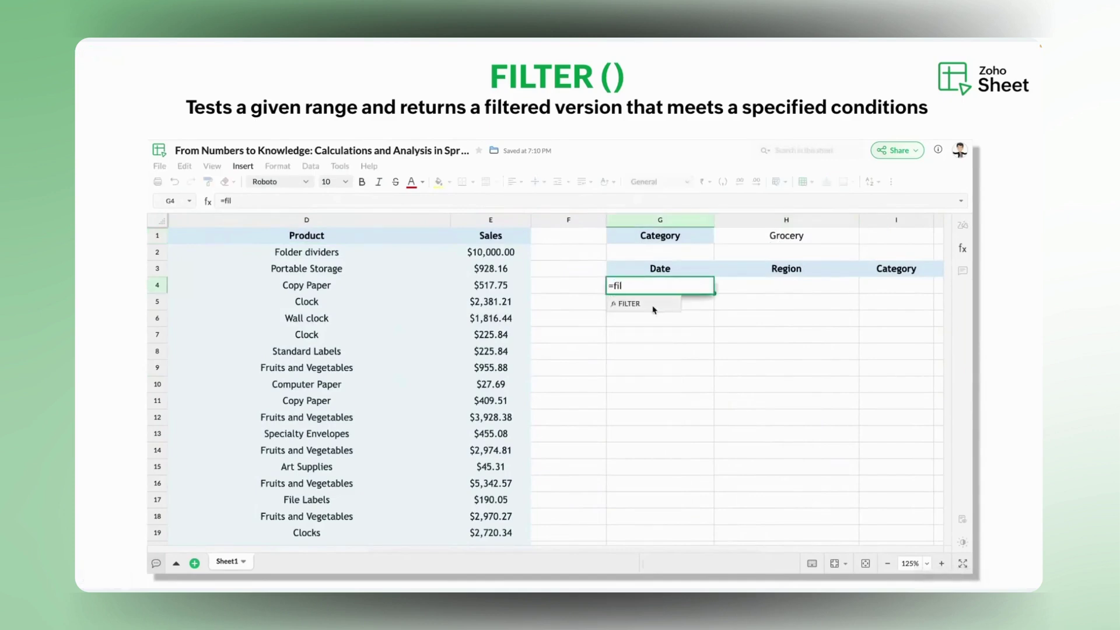
click(654, 305)
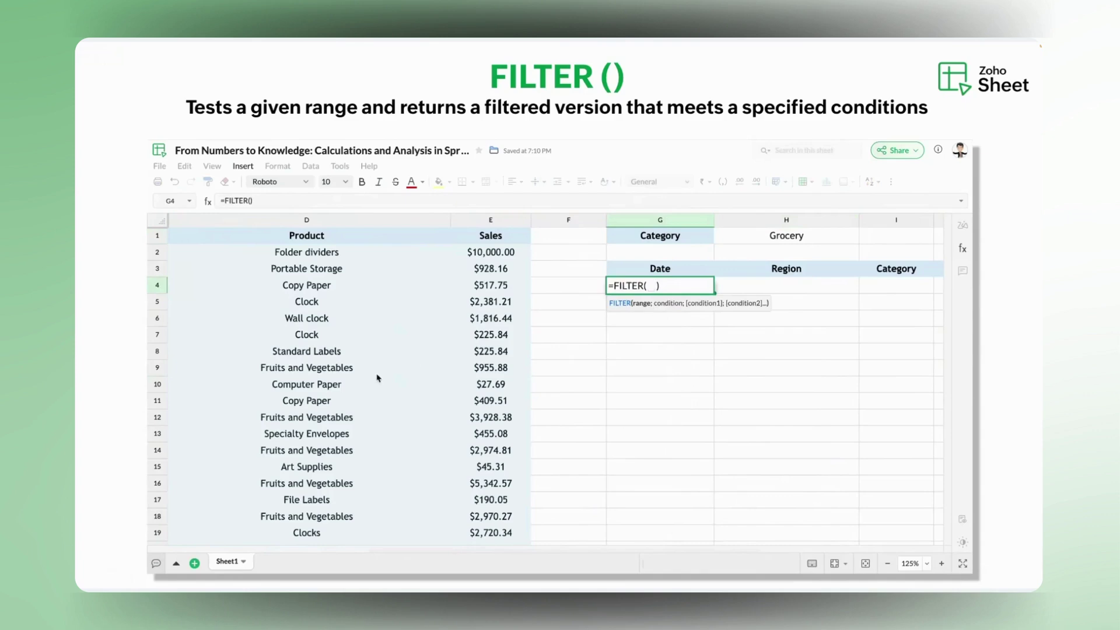
scroll(376, 378, left, 3)
scroll(376, 378, left, 3)
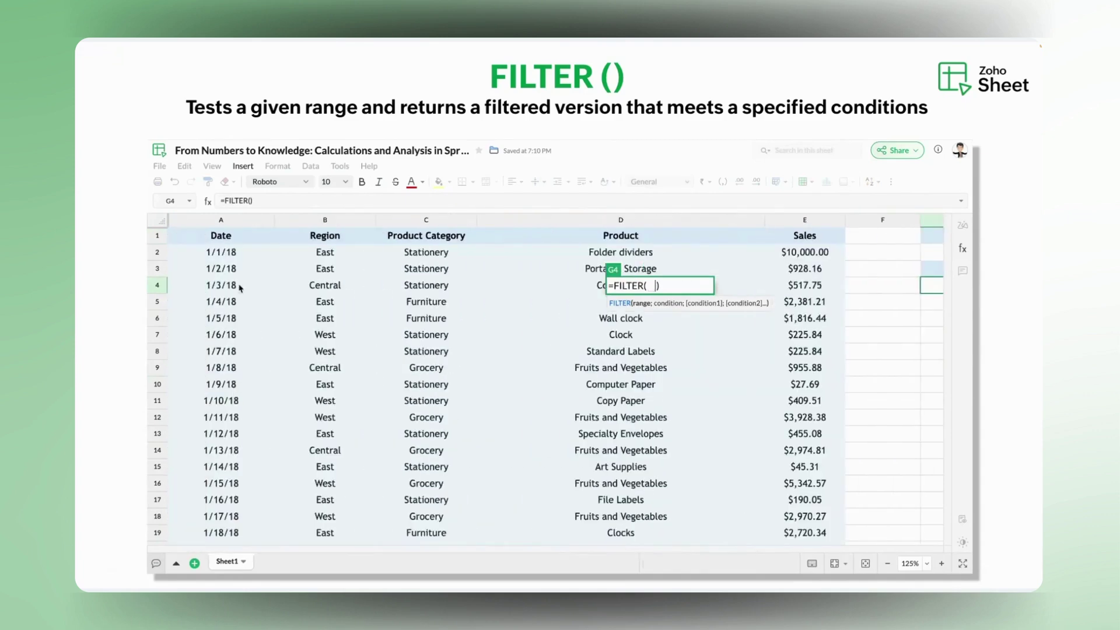
click(235, 257)
drag(235, 261, 814, 455)
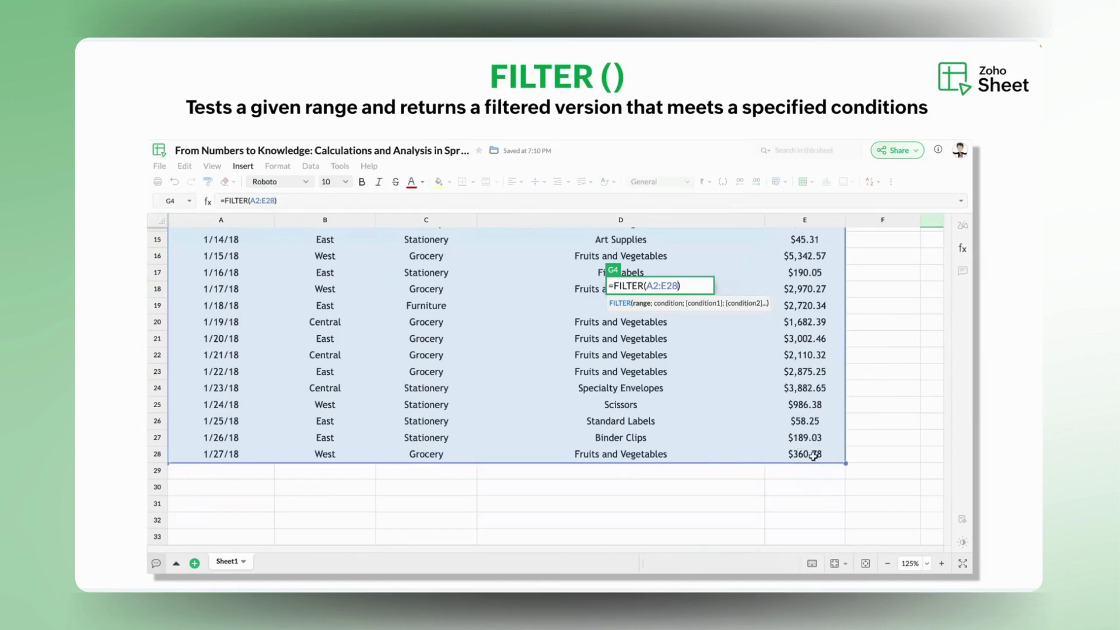
- Complete the FILTER formula with the condition C2:C28=H1 so it returns only rows of the category in H1
text(;)
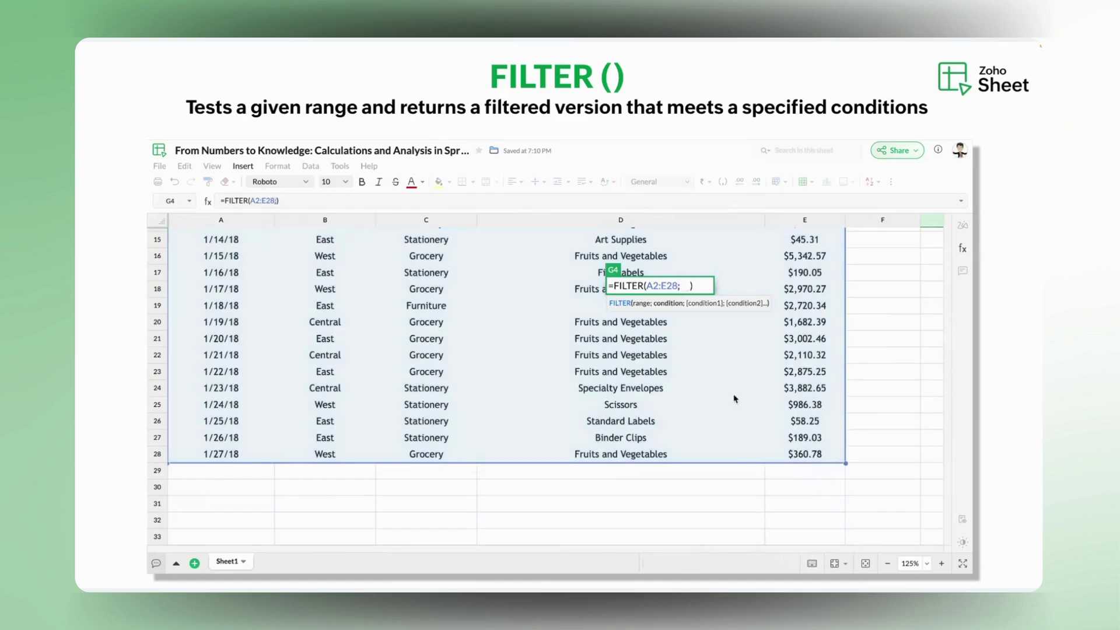
scroll(734, 395, up, 5)
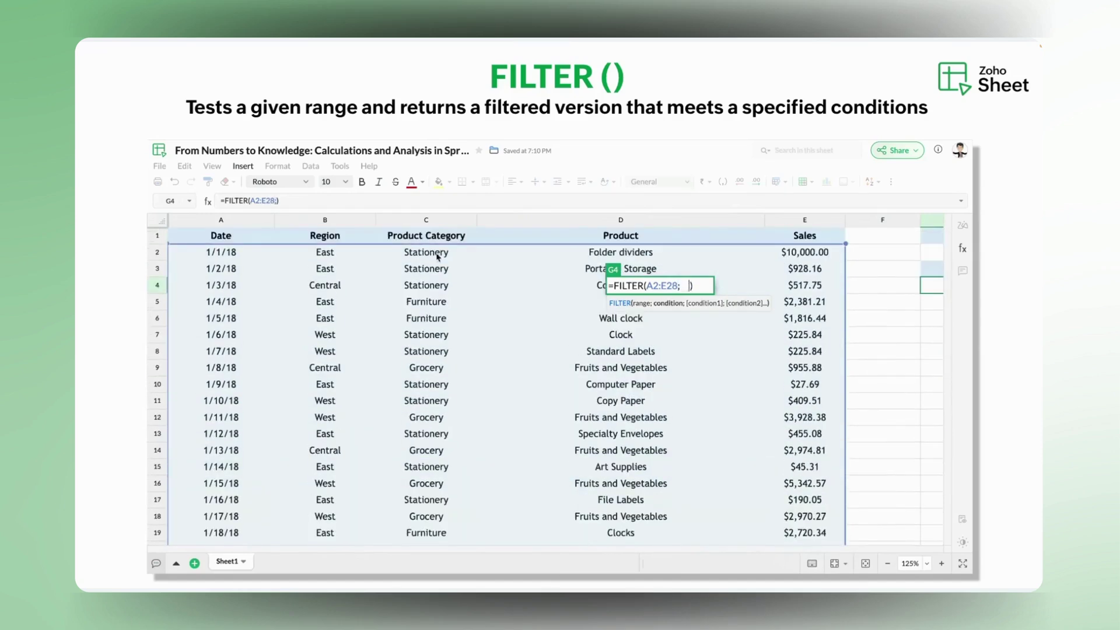
drag(438, 254, 451, 372)
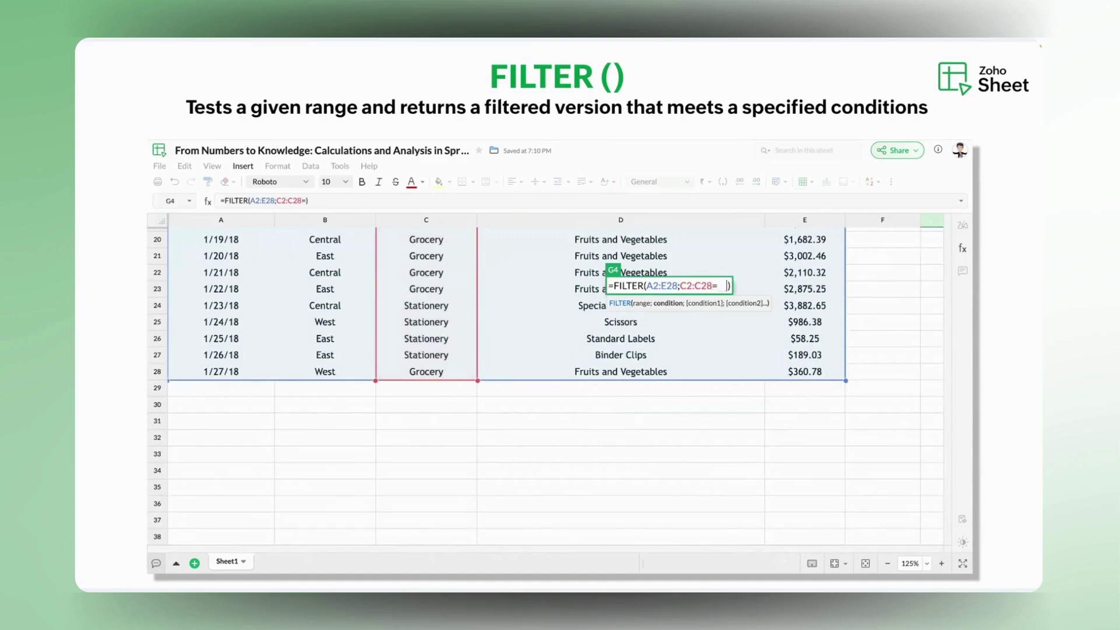
text(=)
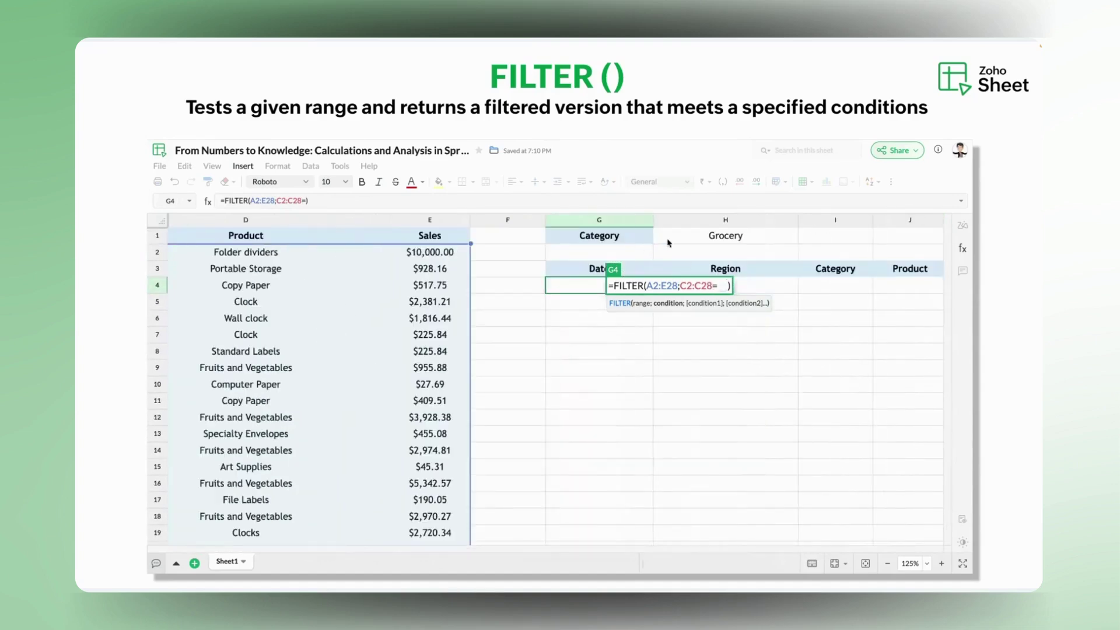
click(713, 242)
key(Return)
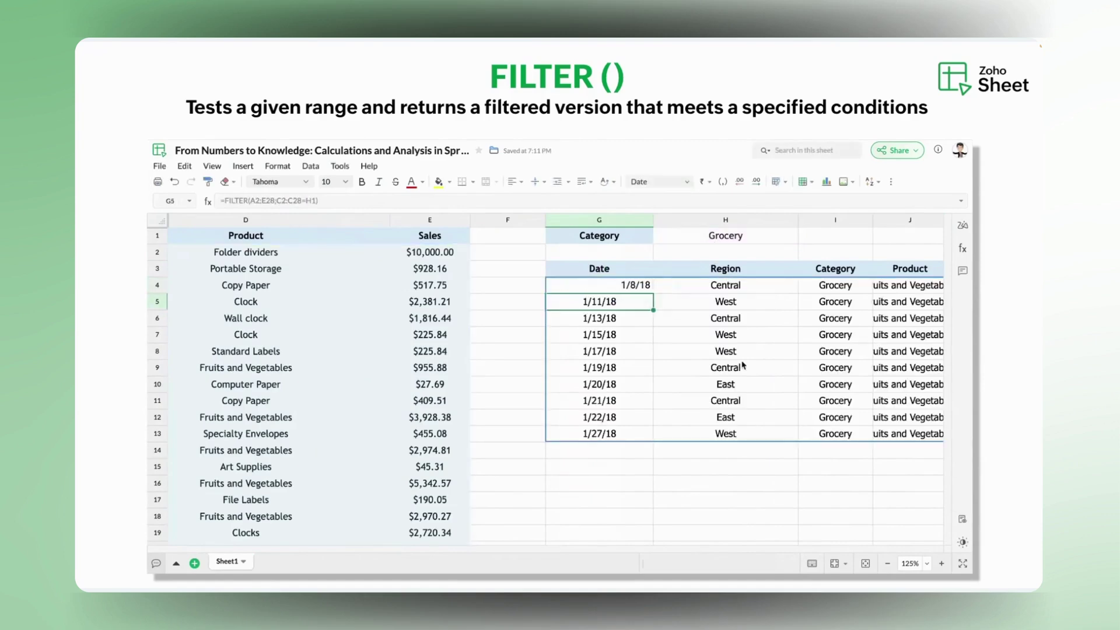
scroll(743, 365, right, 2)
scroll(743, 365, right, 2)
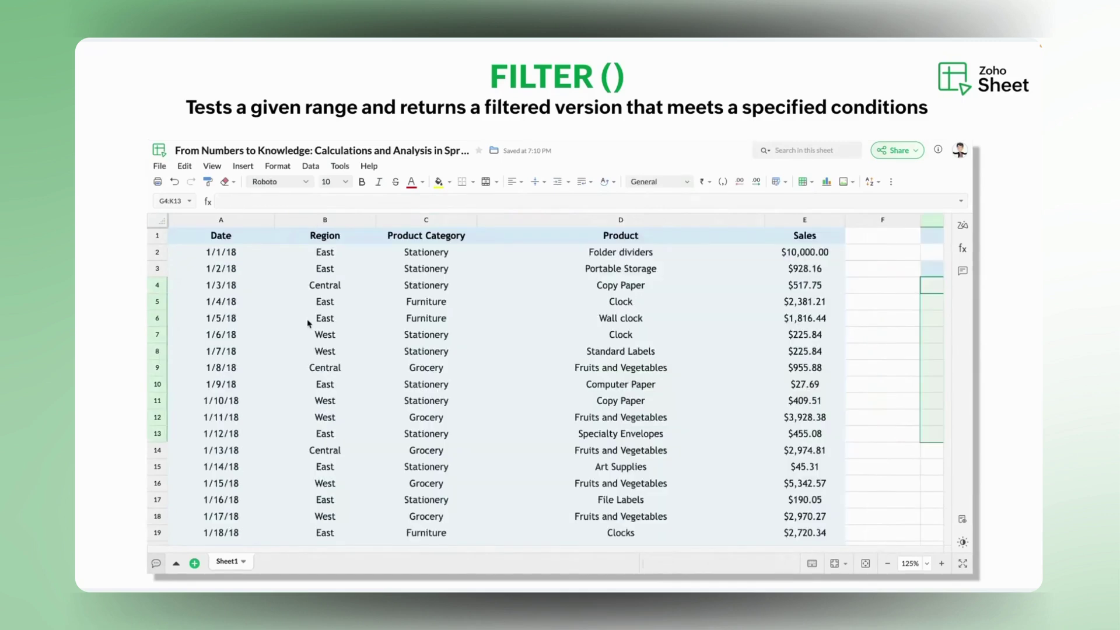
click(246, 239)
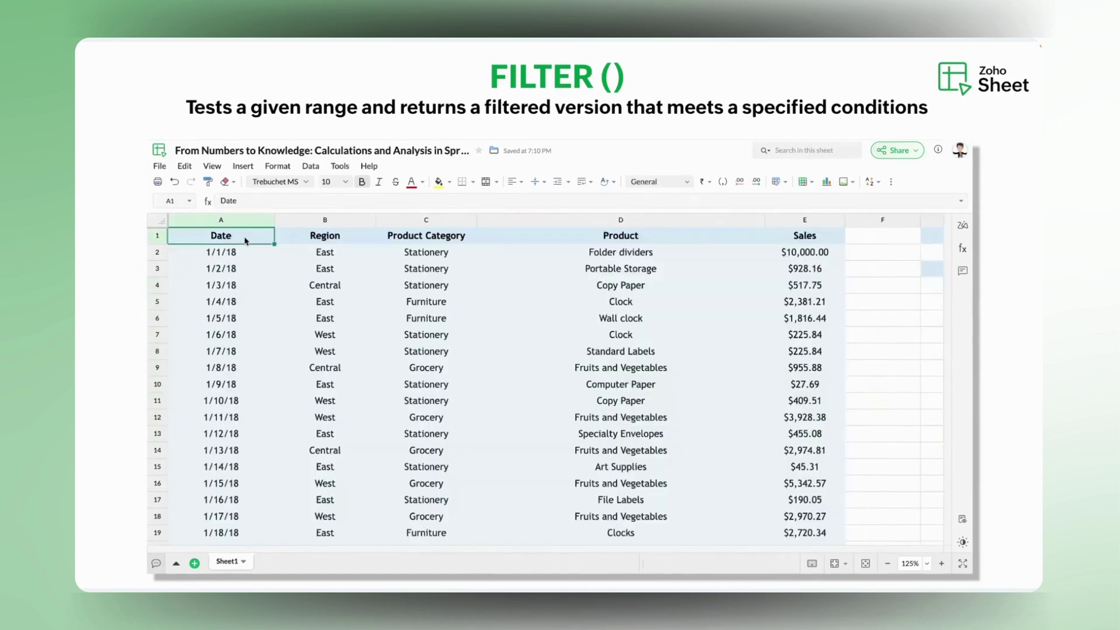
click(331, 240)
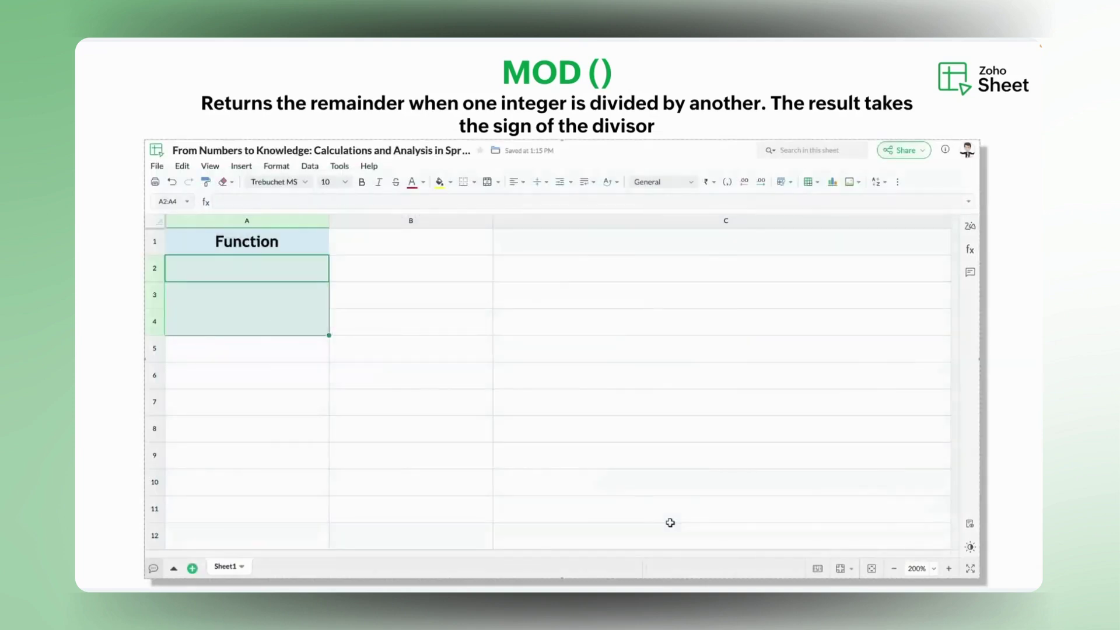
- Enter the formula =MOD(25;-2) in cell A2 to get the remainder with a negative divisor
text(=mod)
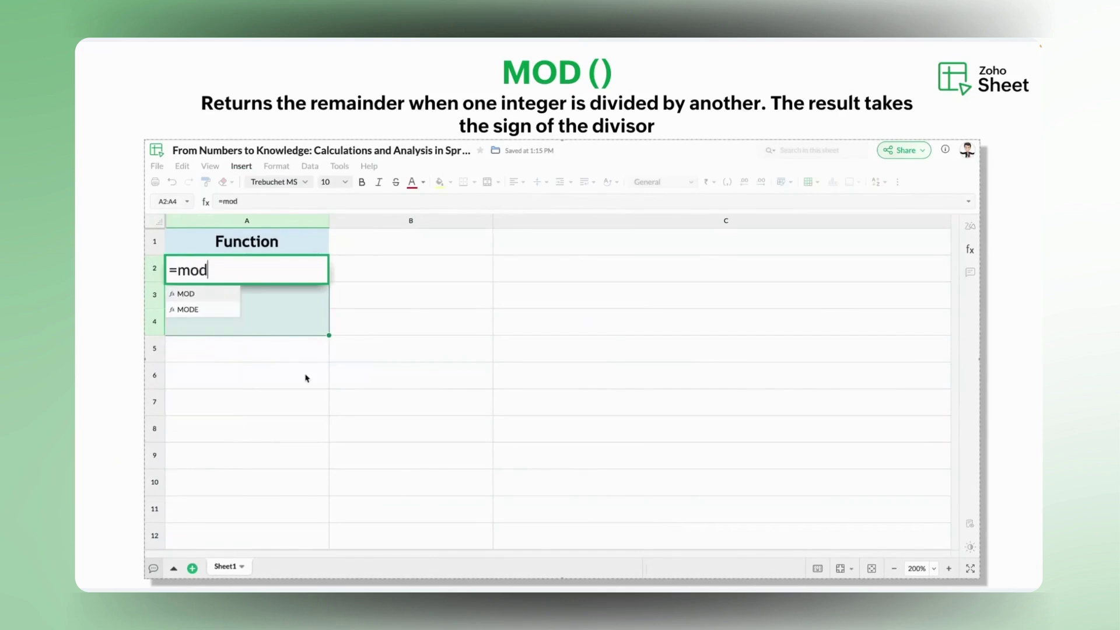
click(222, 294)
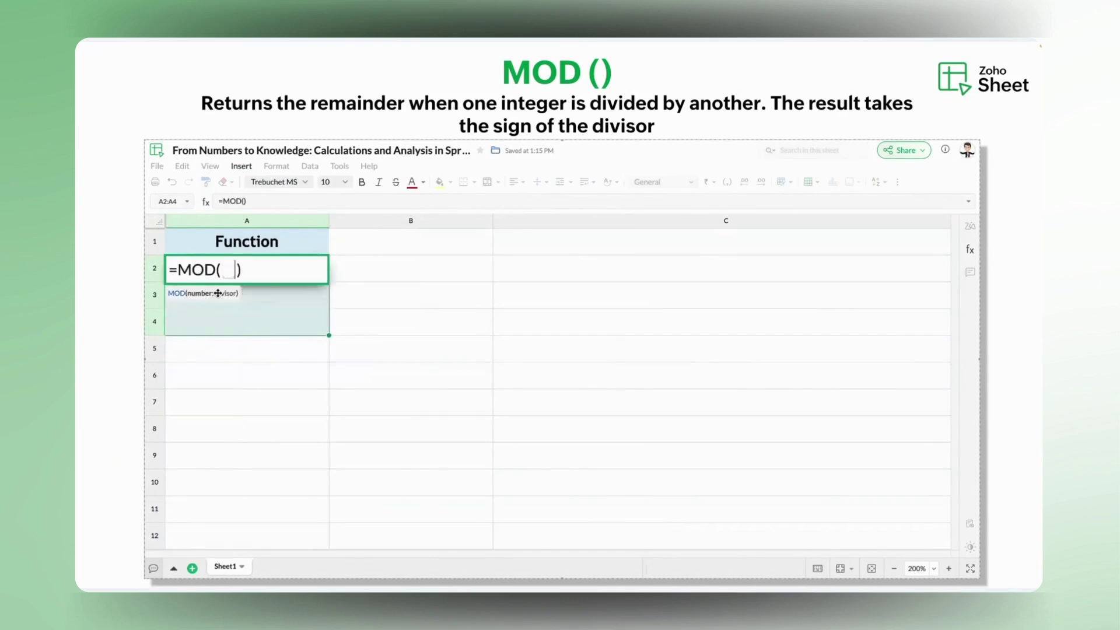
text(25;-2)
key(Return)
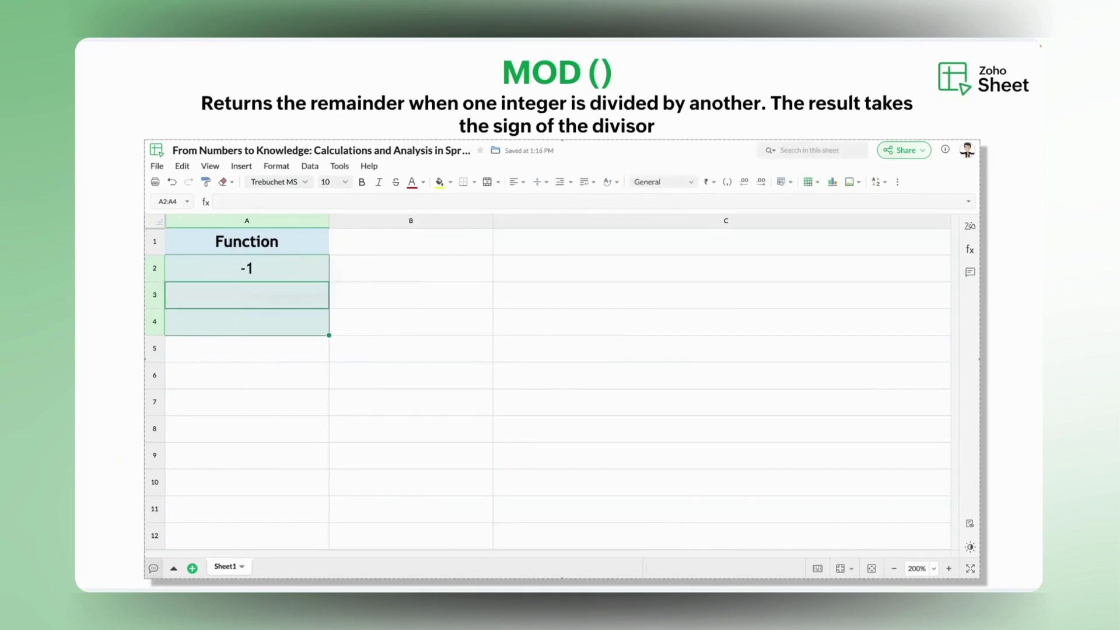
- Enter the formula =MOD(442;12) in cell A3 to get the remainder with a positive divisor
text(=mod)
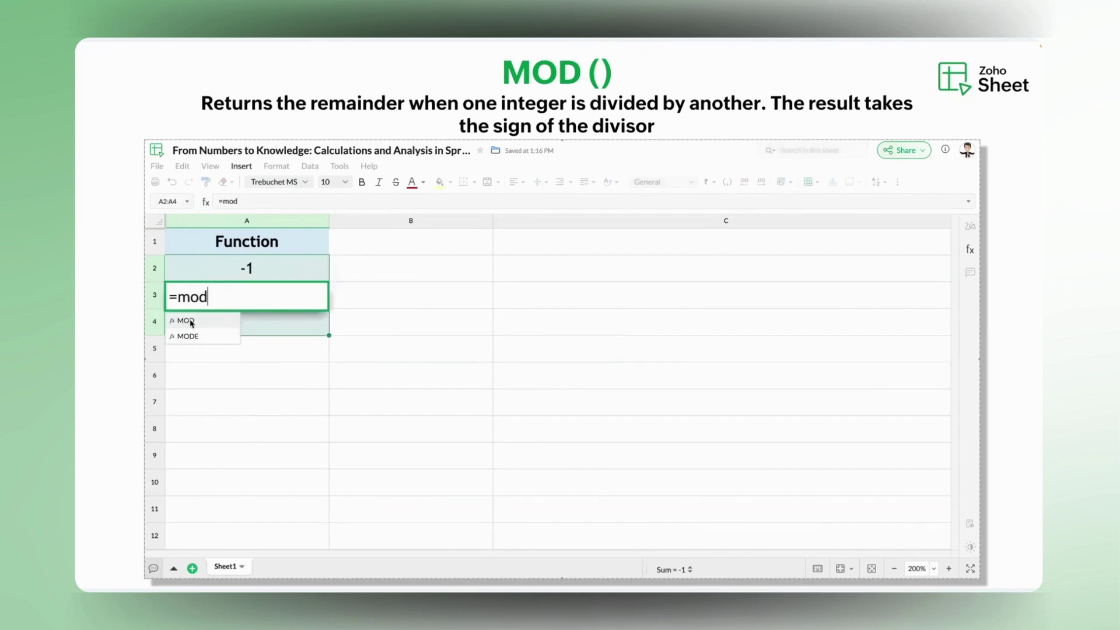
click(191, 322)
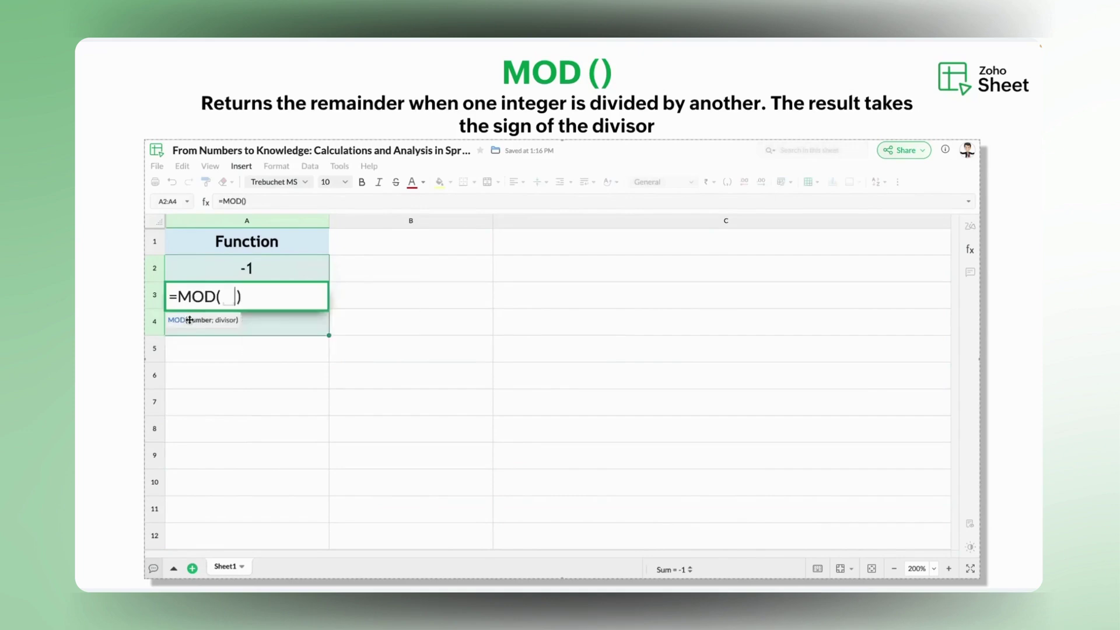
text(442)
text(;12)
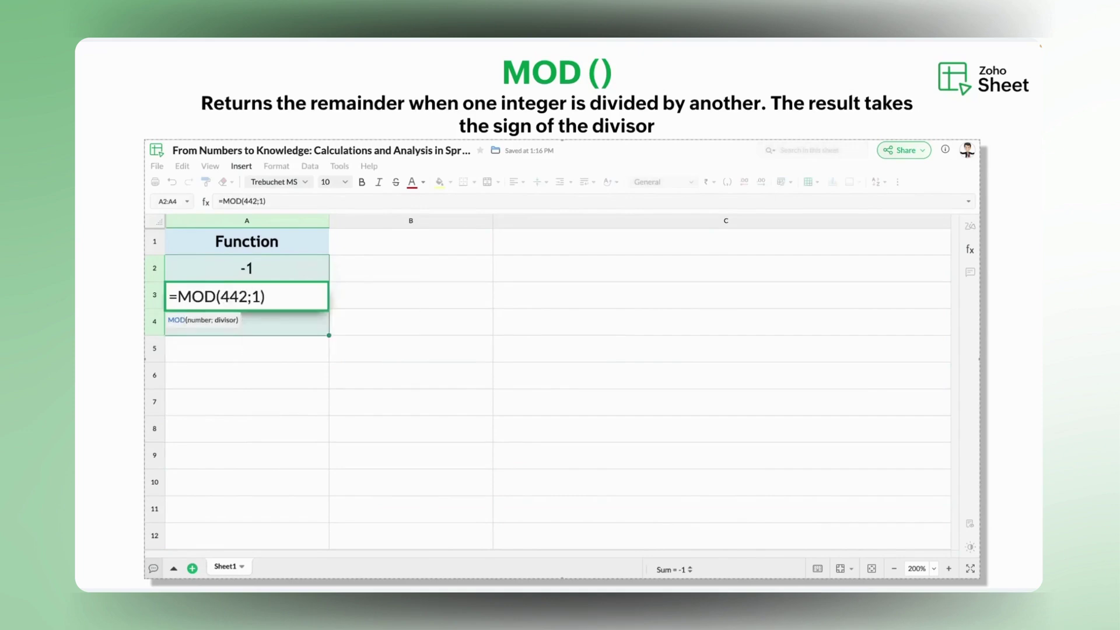
key(Return)
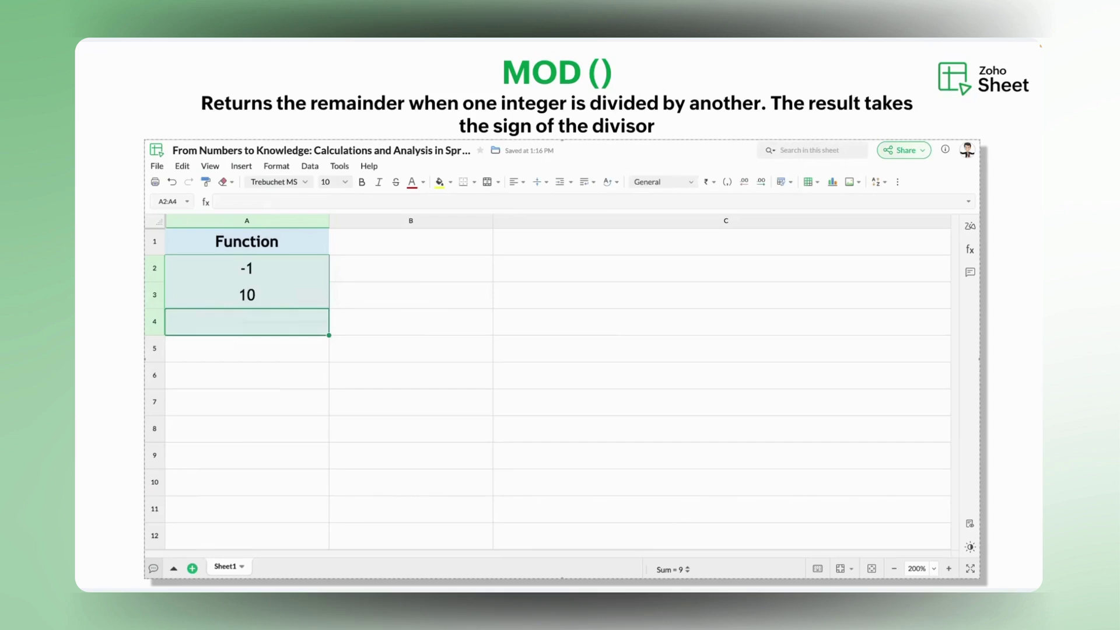
- Enter the formula =MOD(-23;5) in cell A4 to get the remainder of a negative number
text(=mod)
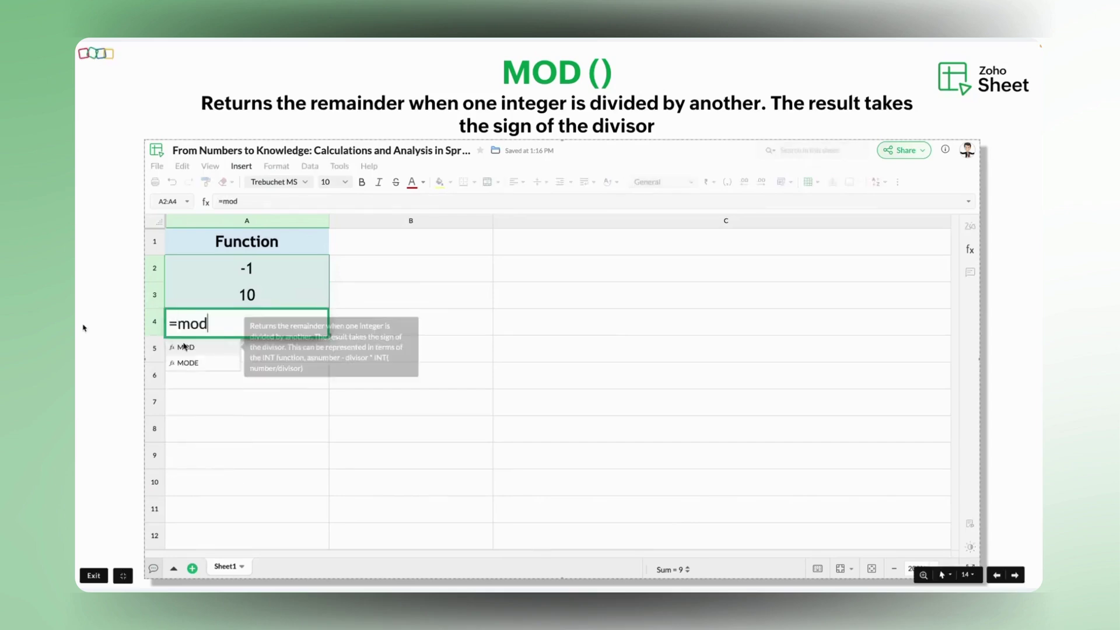
key(Tab)
text(-23)
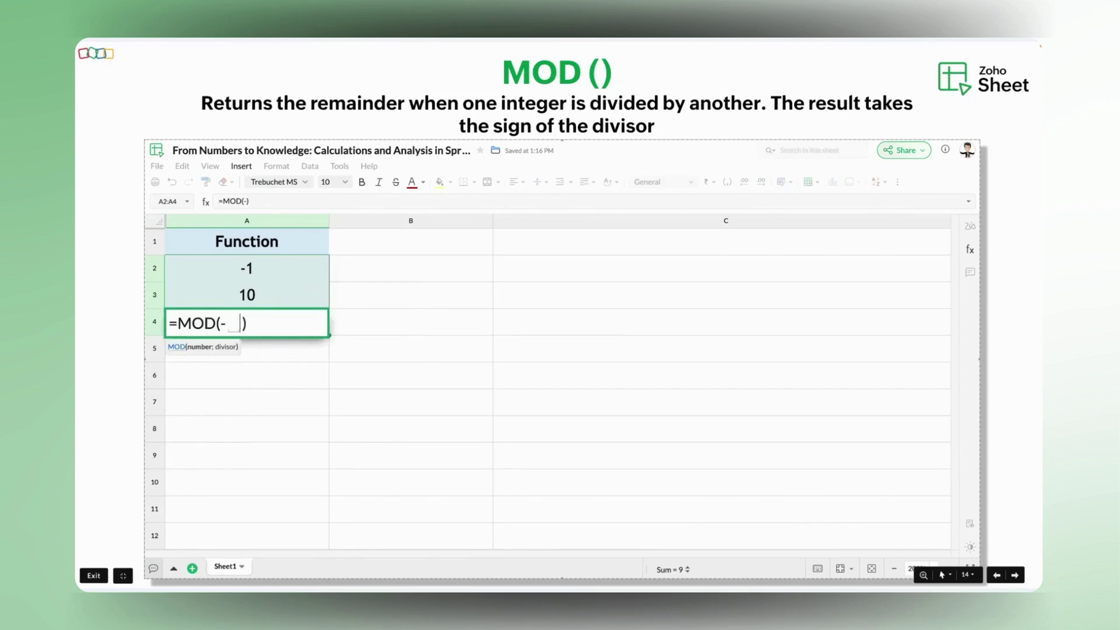
text(;5)
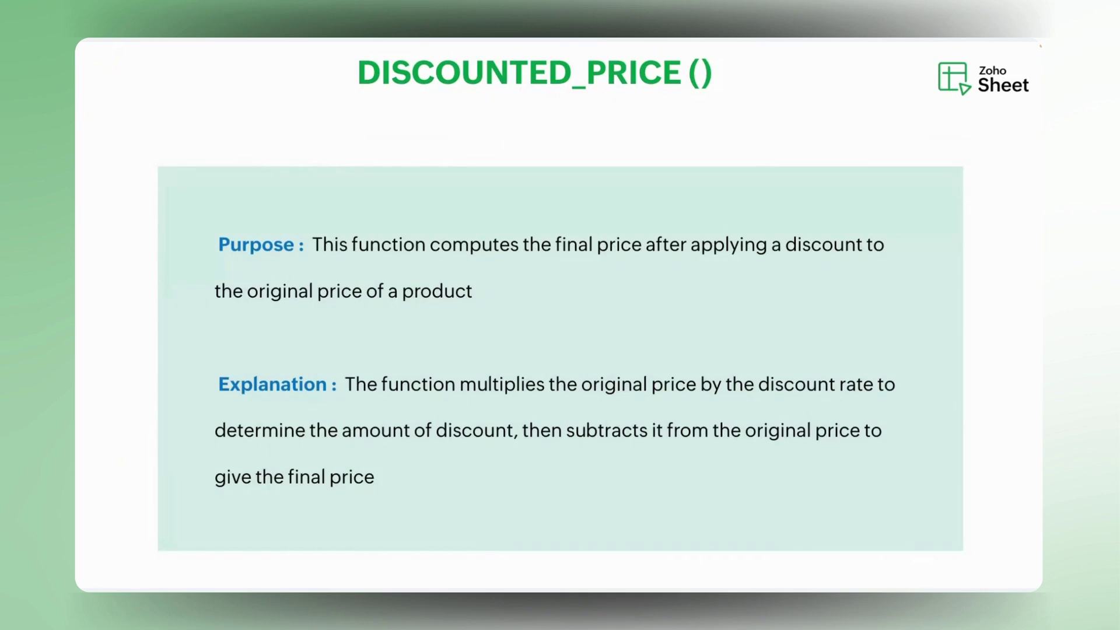
- Create a custom function named Discounted_Price with the result type float and open its code for editing
mouse_move(99, 352)
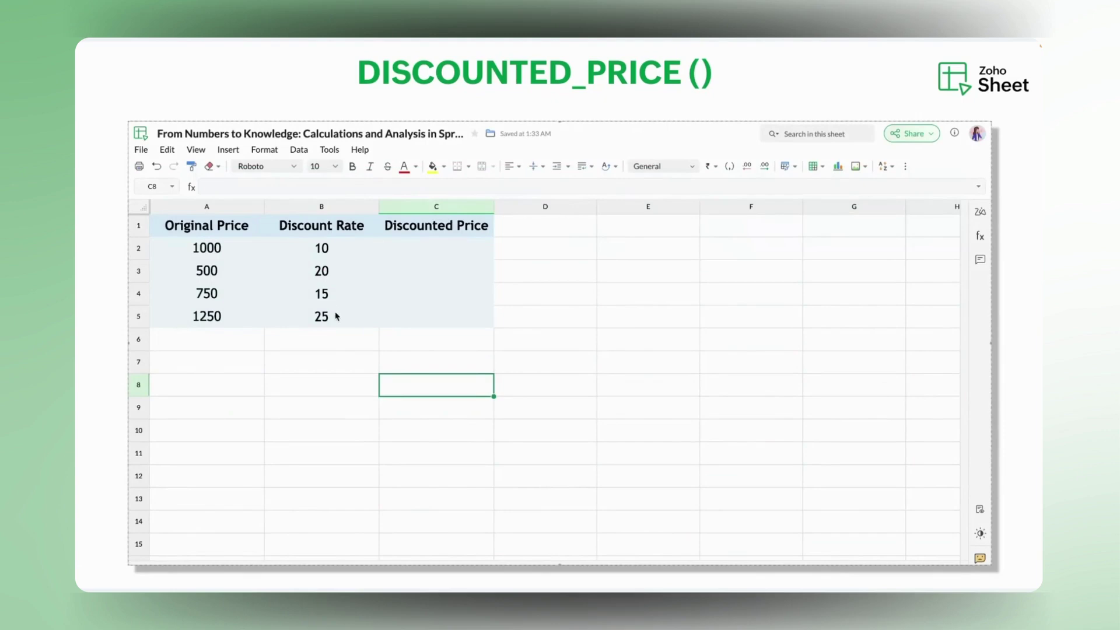
click(330, 150)
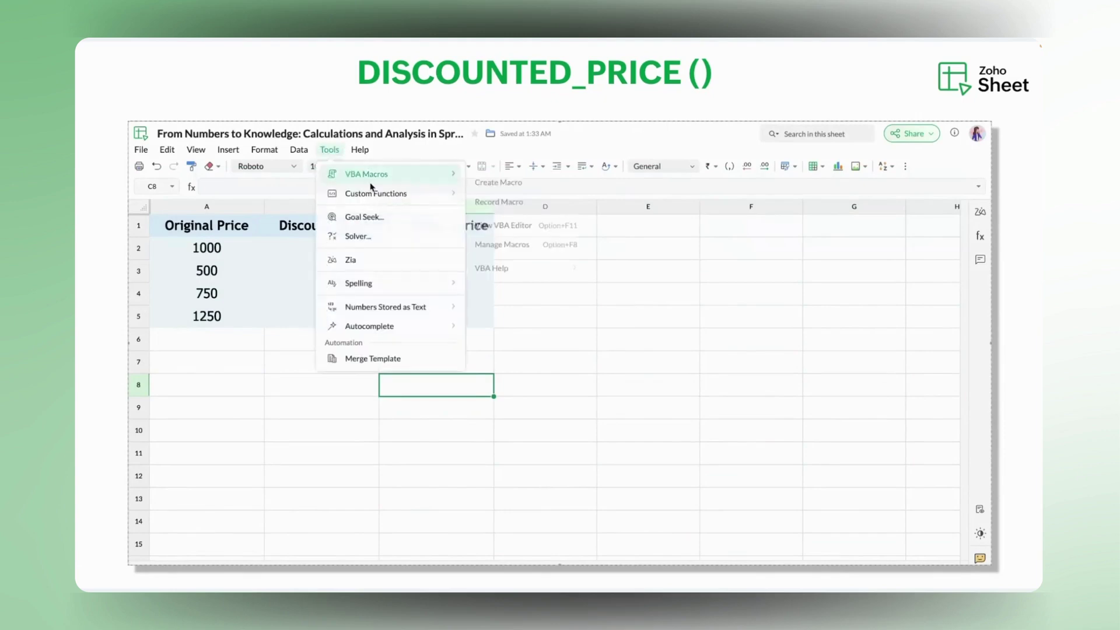
mouse_move(401, 201)
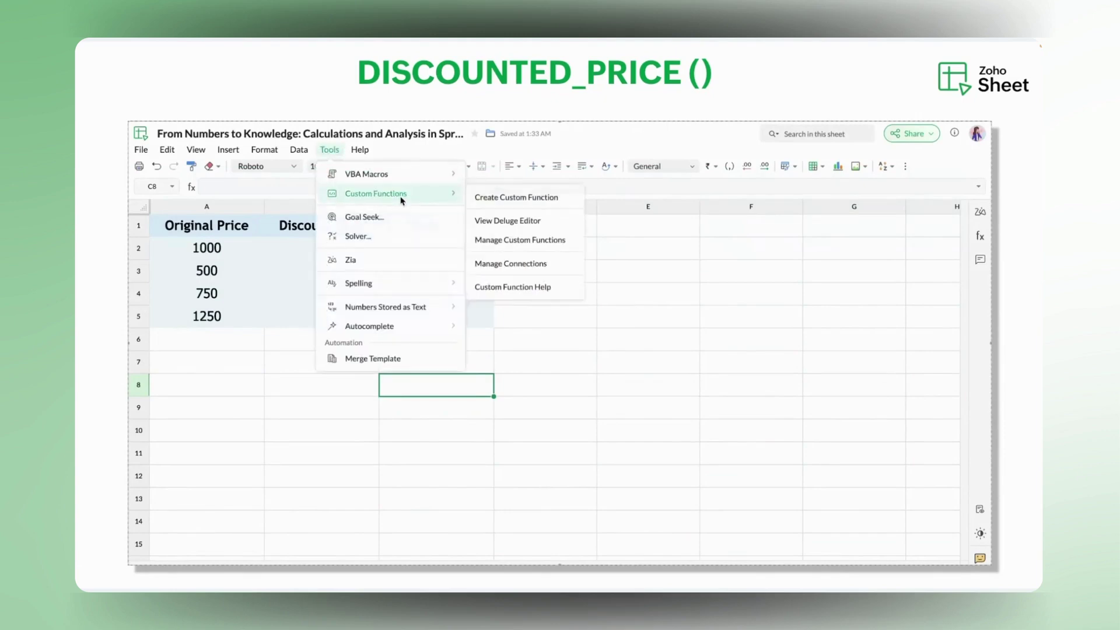
click(481, 198)
click(484, 304)
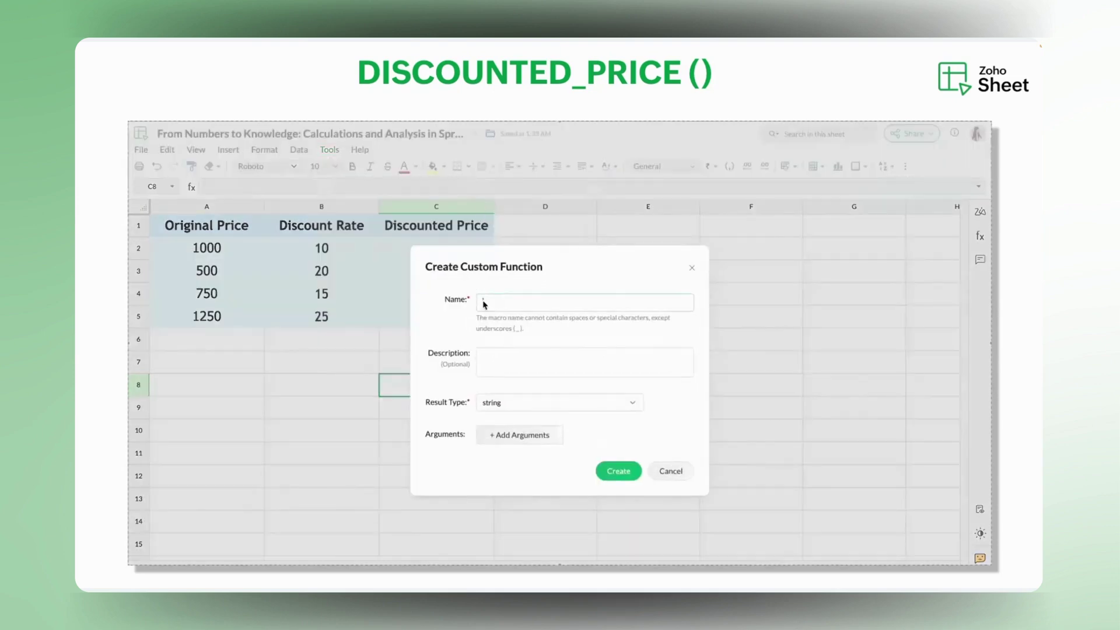
text(Discounted_Price)
click(502, 401)
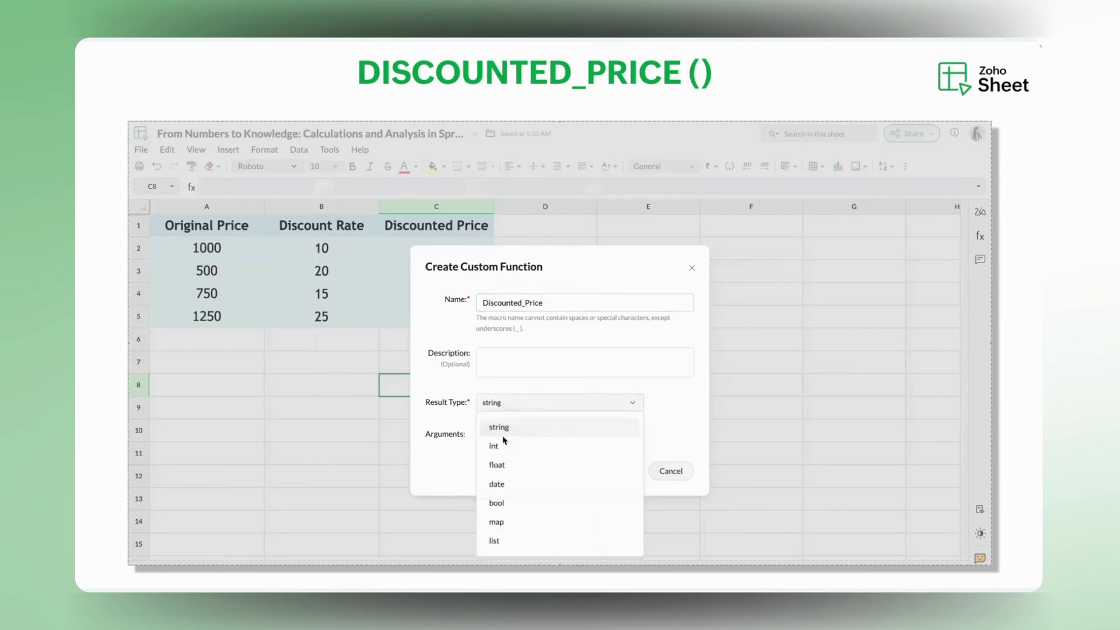
click(507, 464)
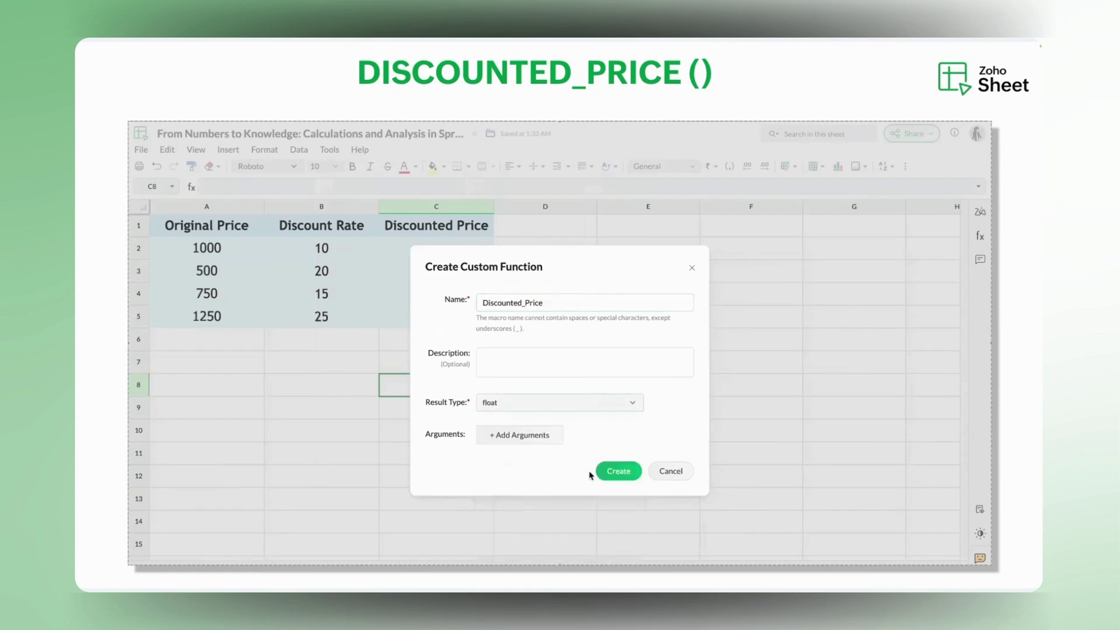
click(611, 472)
- Replace the code with int DISCOUNTED_PRICE(int OriginalPrice, int DiscountRate), returning OriginalPrice - (OriginalPrice * DiscountRate / 100), then save it and close the Deluge Editor
key(ctrl+a)
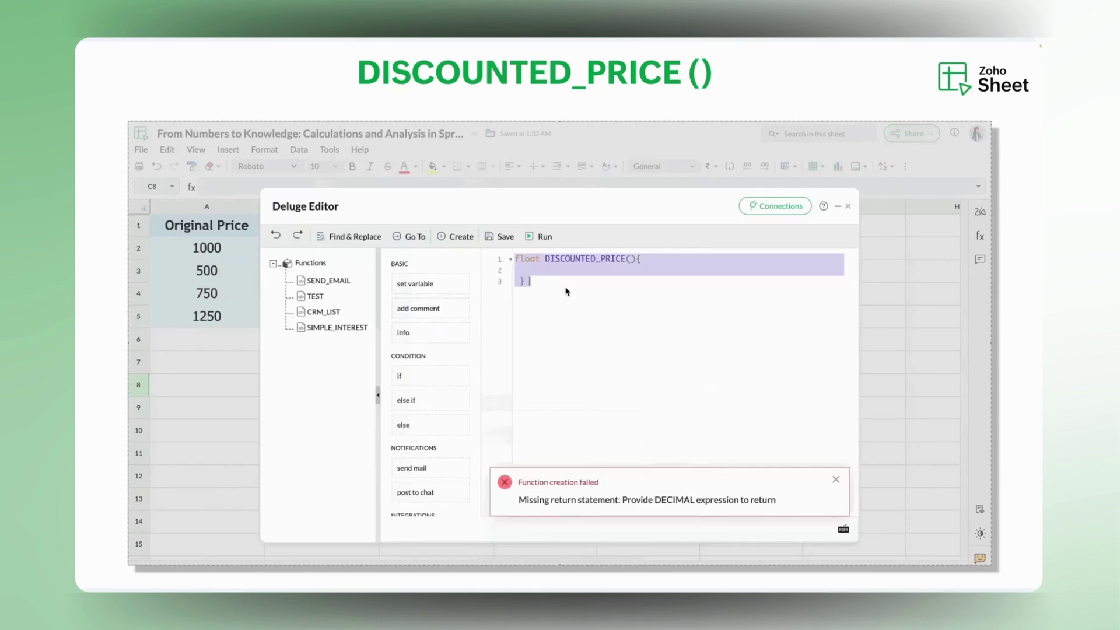
text(int DISCOUNTED_PRICE(int OriginalPrice, int DiscountRate) {     FinalPrice = OriginalPrice - (OriginalPrice * DiscountRate / 100);     return FinalPrice;)
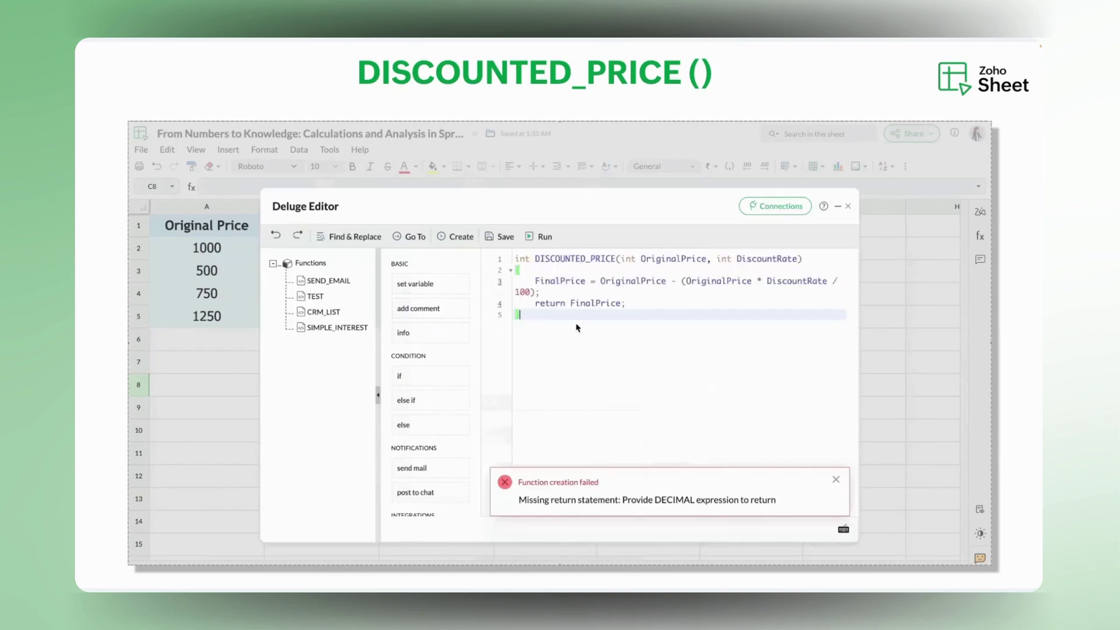
click(502, 237)
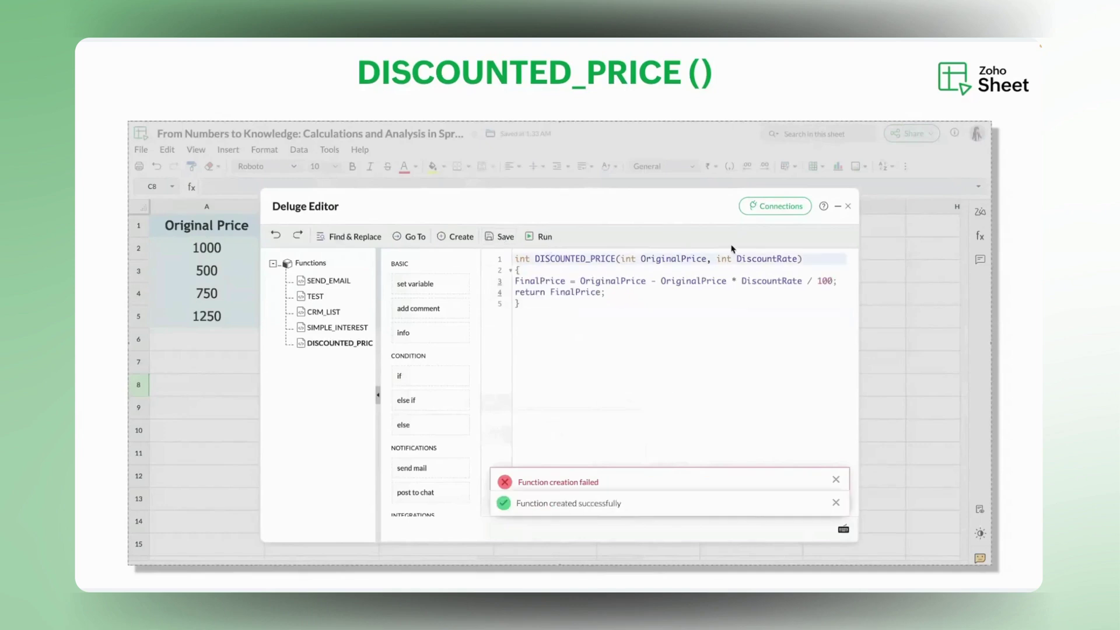
click(848, 209)
- Enter the formula =_DISCOUNTED_PRICE(A2;B2) in cell C2 and fill it down to C5
click(451, 249)
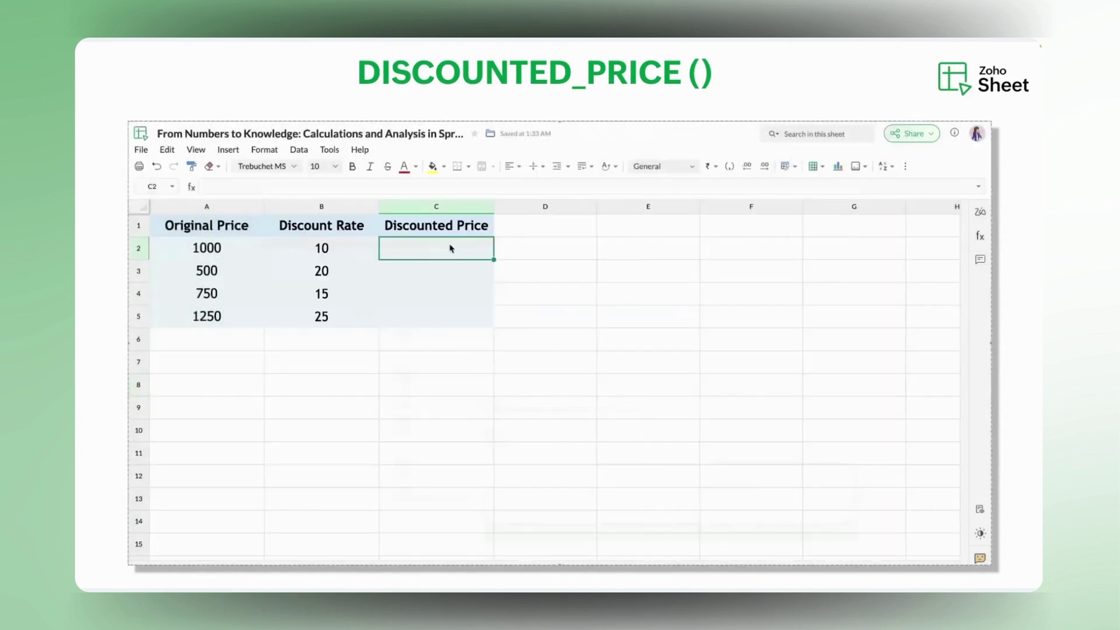
text(=)
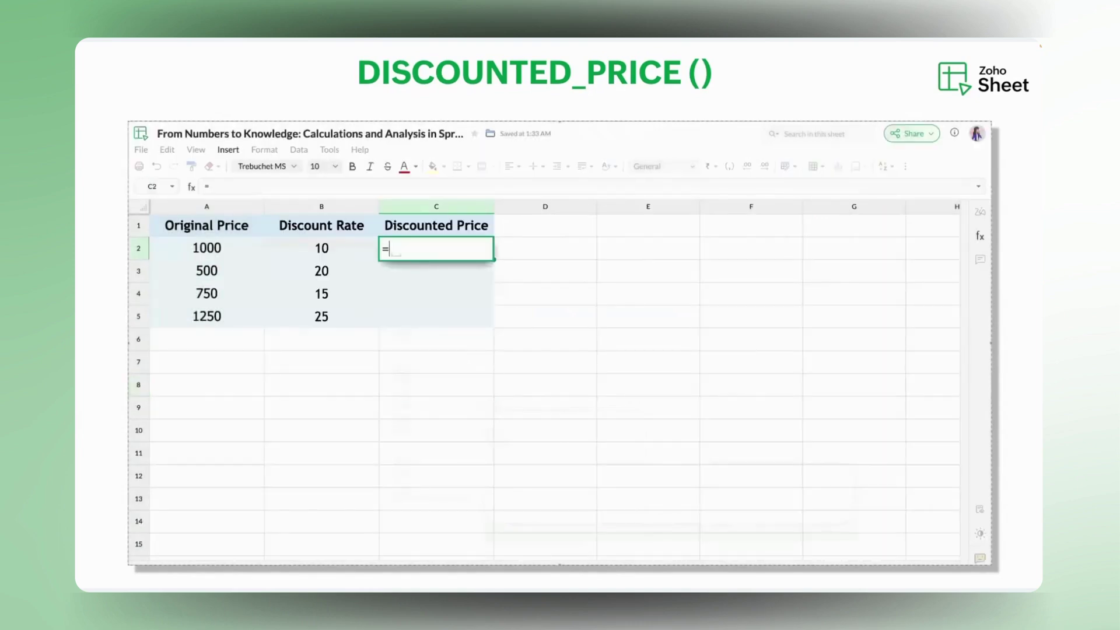
text(dis)
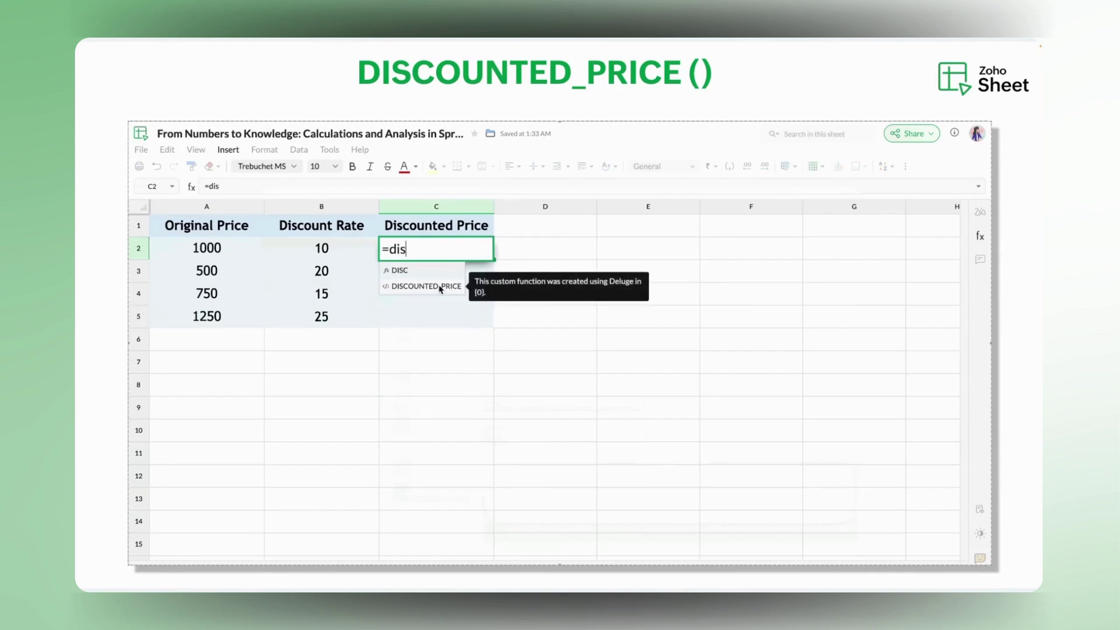
click(439, 286)
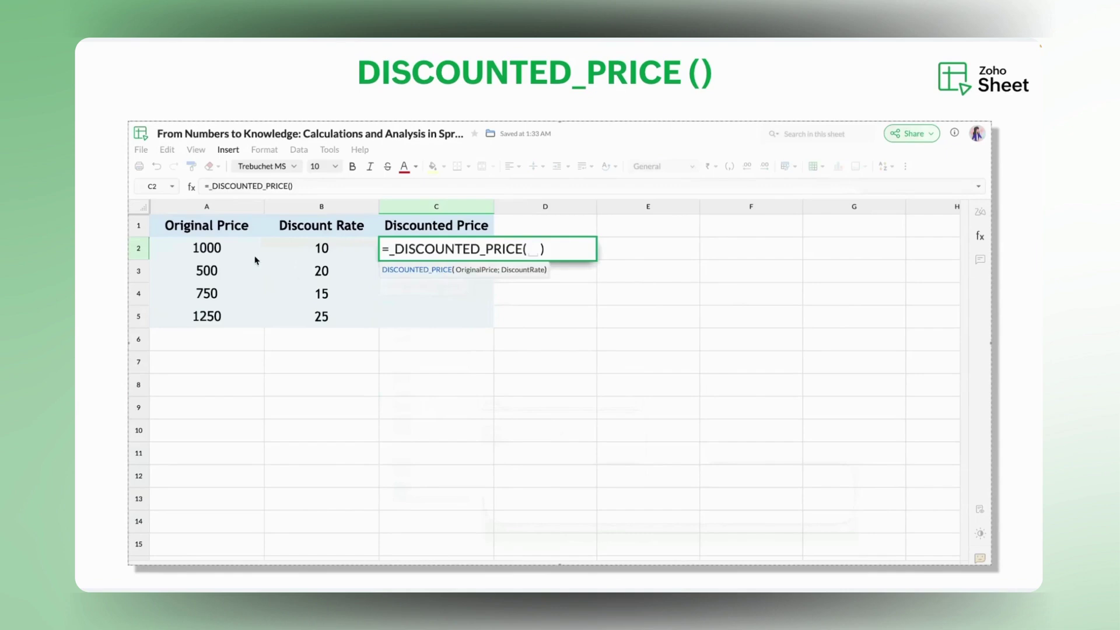
click(231, 253)
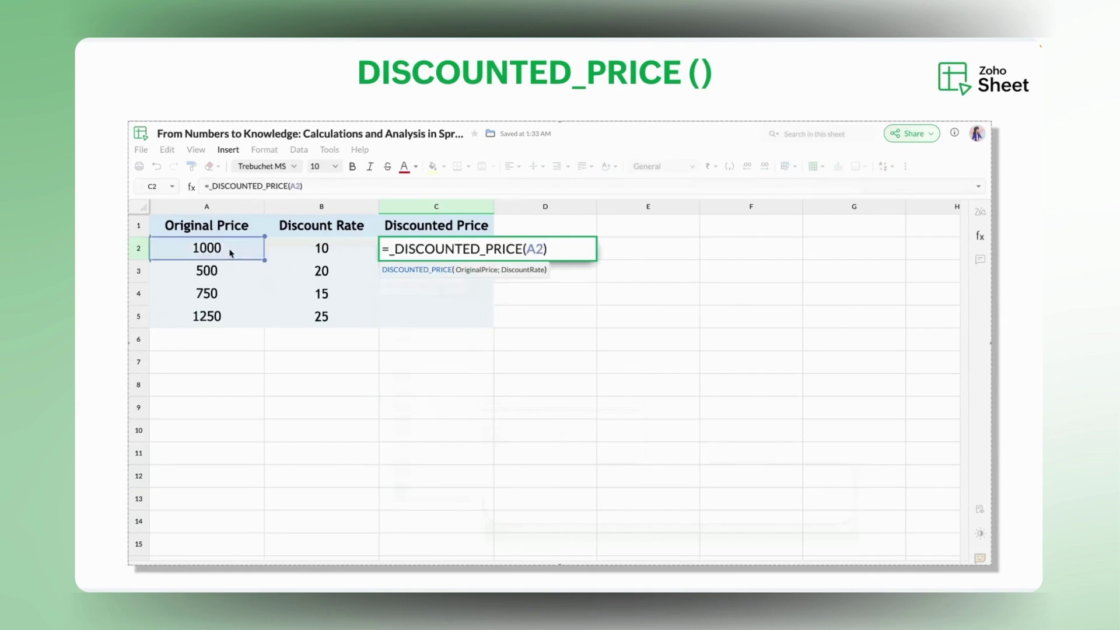
text(;)
click(315, 252)
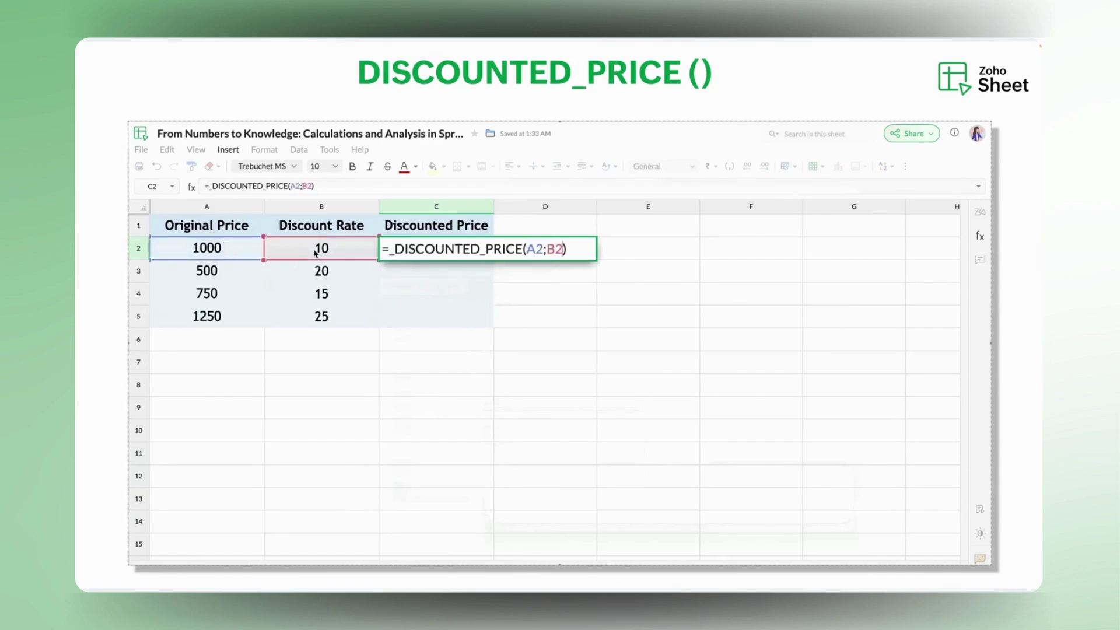
key(Return)
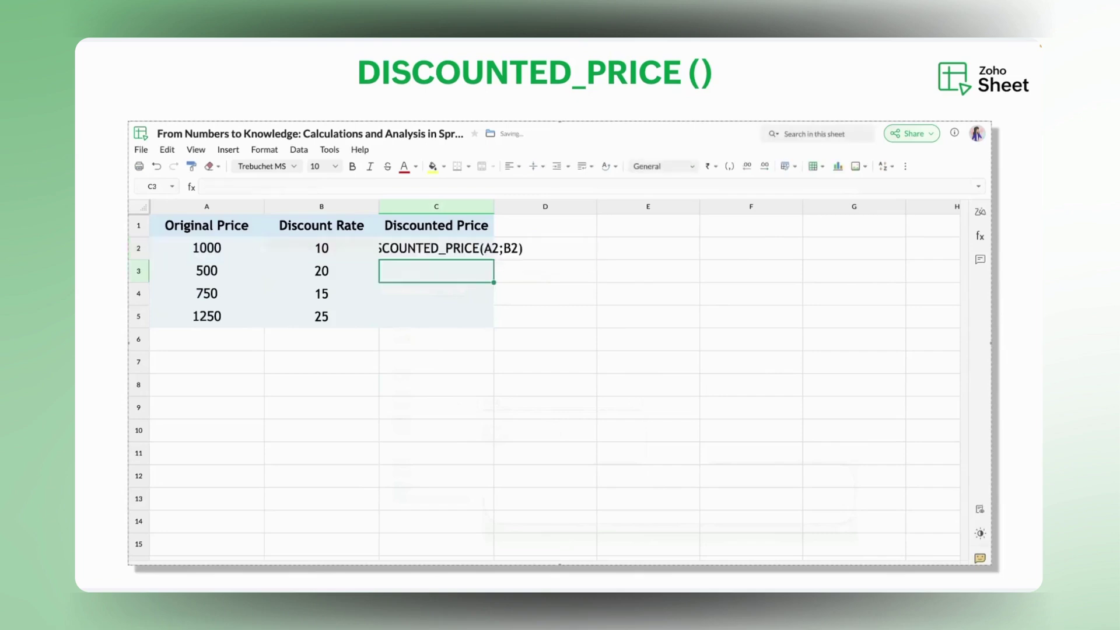
click(452, 242)
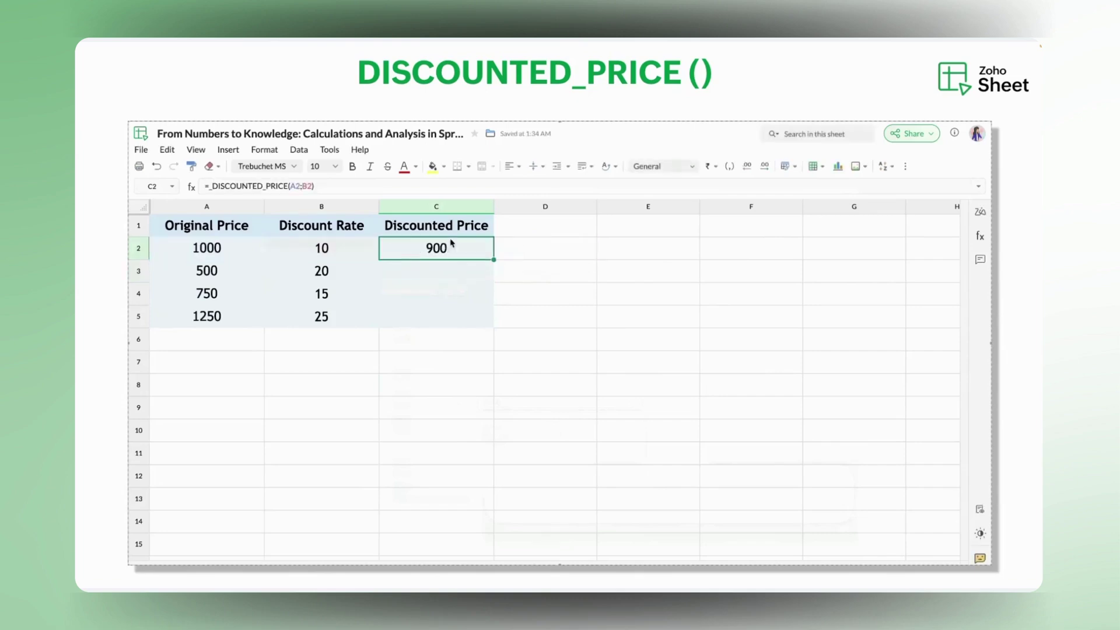
drag(492, 263, 484, 318)
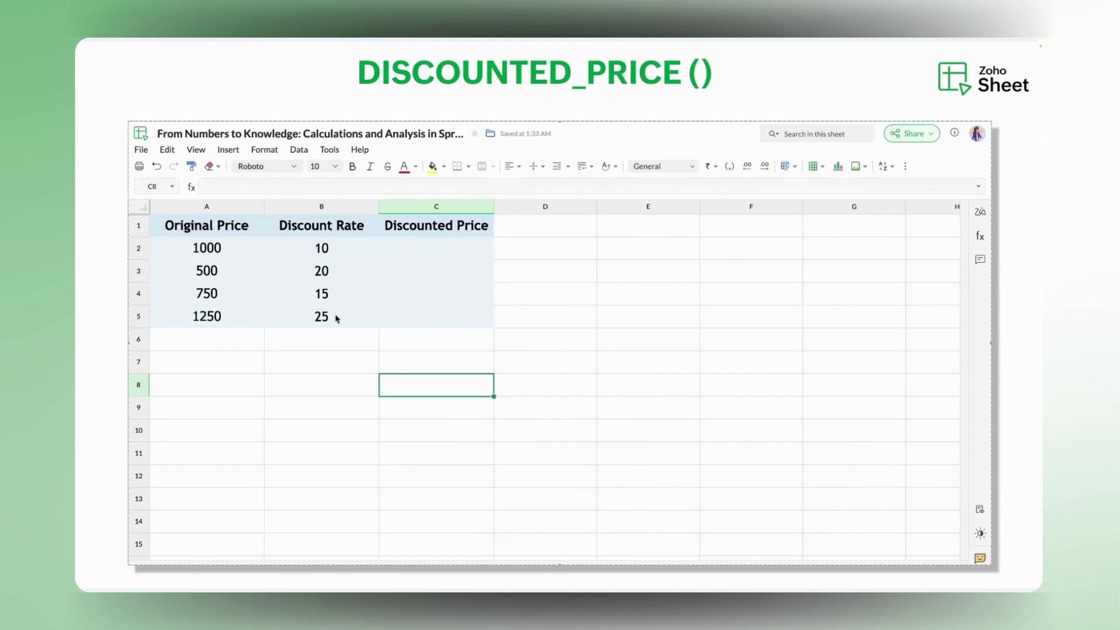
click(331, 150)
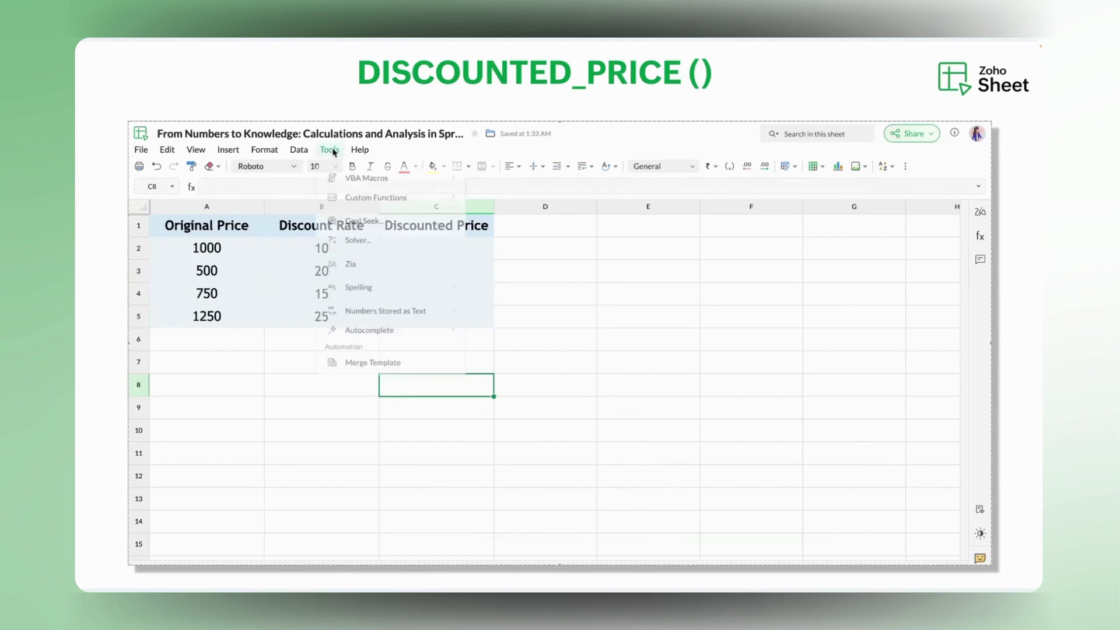
mouse_move(402, 201)
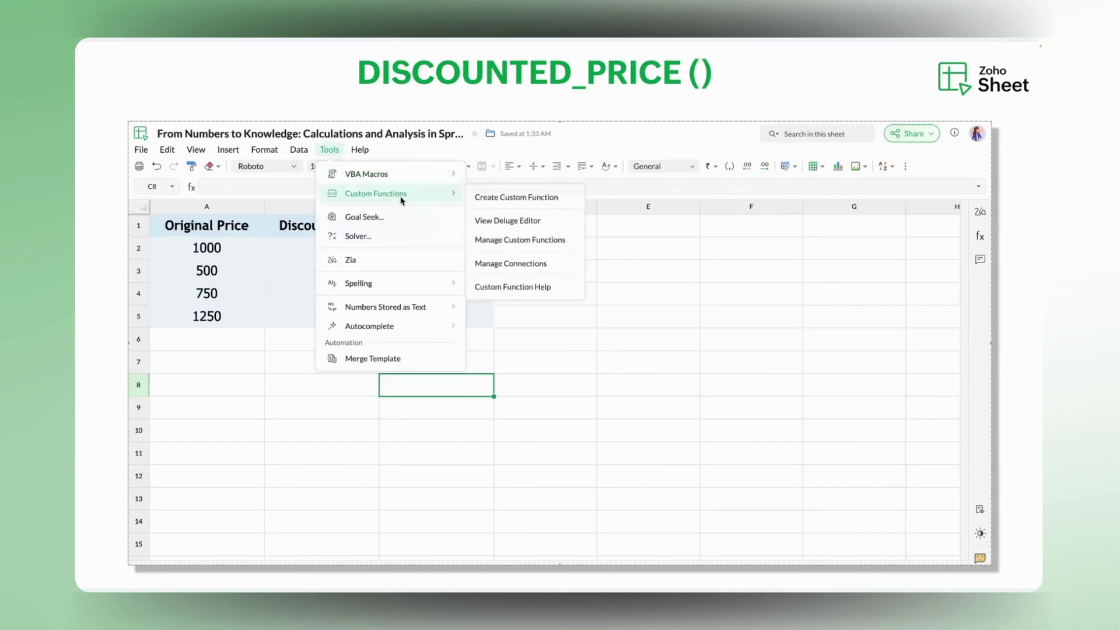
click(481, 200)
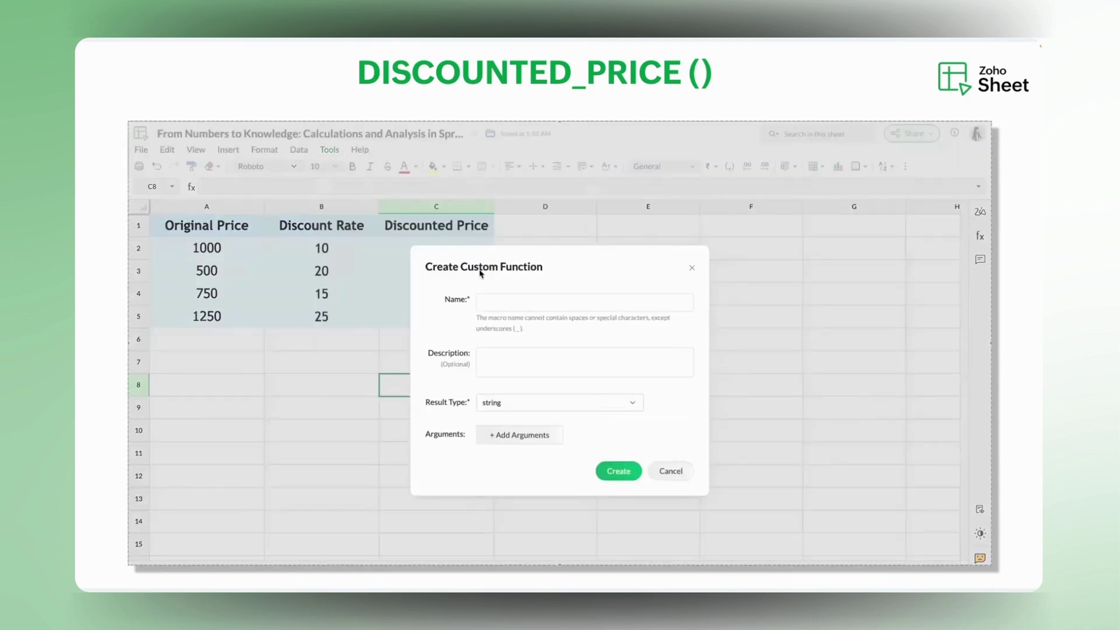
click(483, 303)
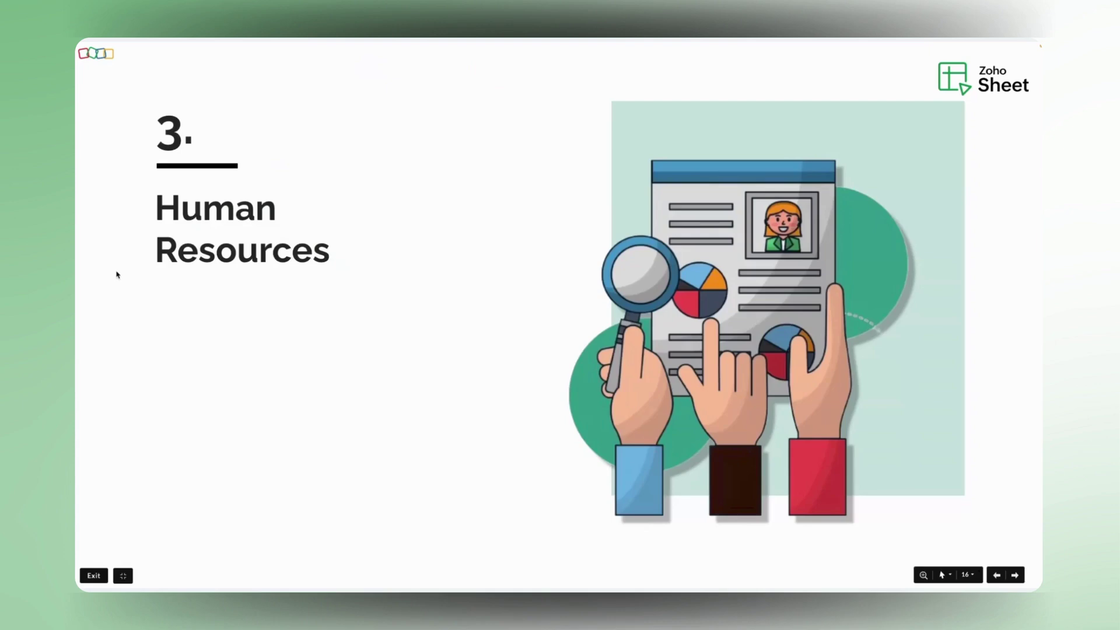
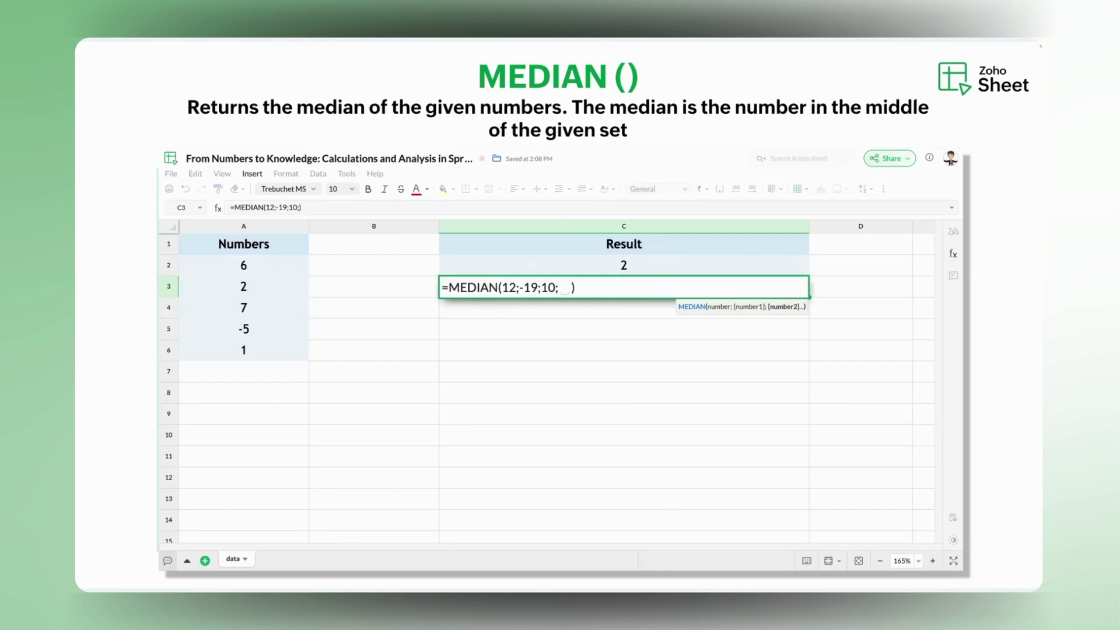
- Complete the formula in cell C3 as =MEDIAN(12;-19;10;23)
text(23)
key(Return)
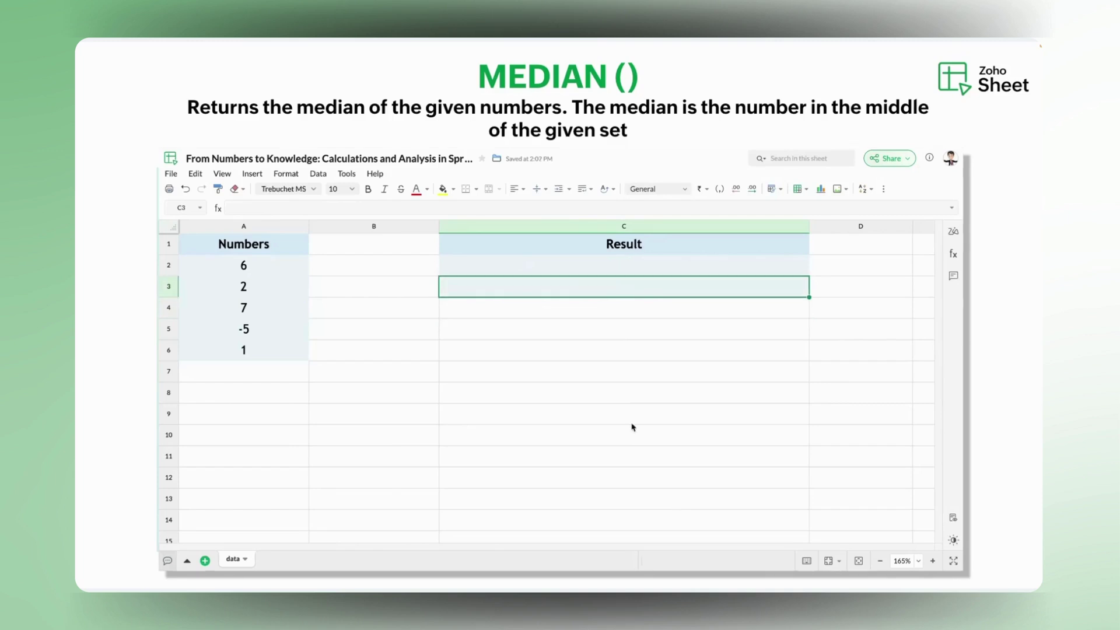
click(618, 269)
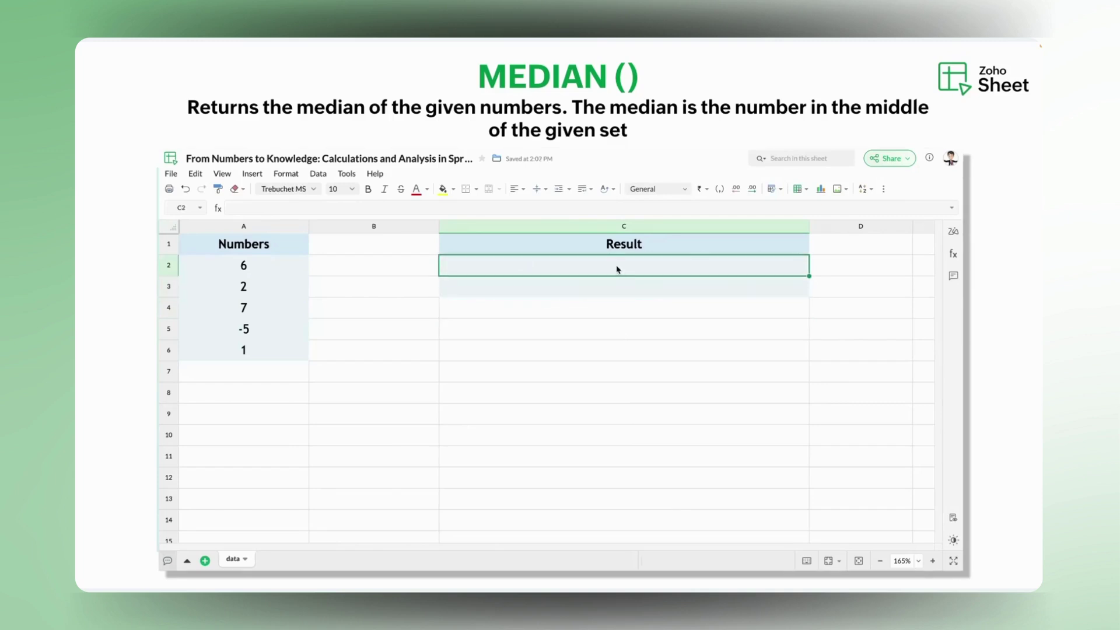
text(=med)
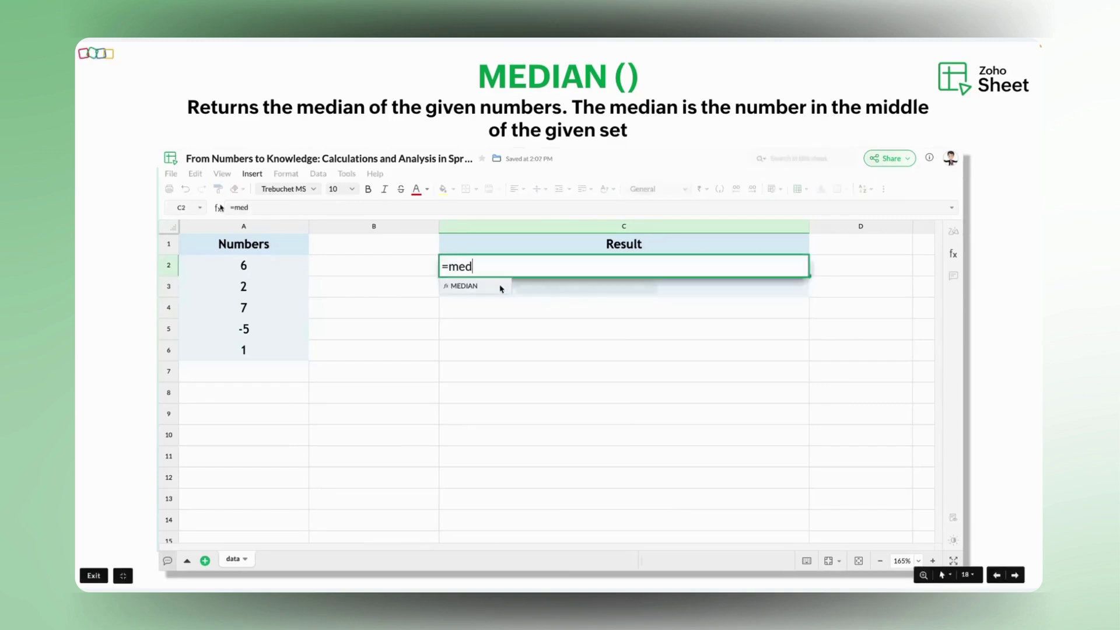
key(Right)
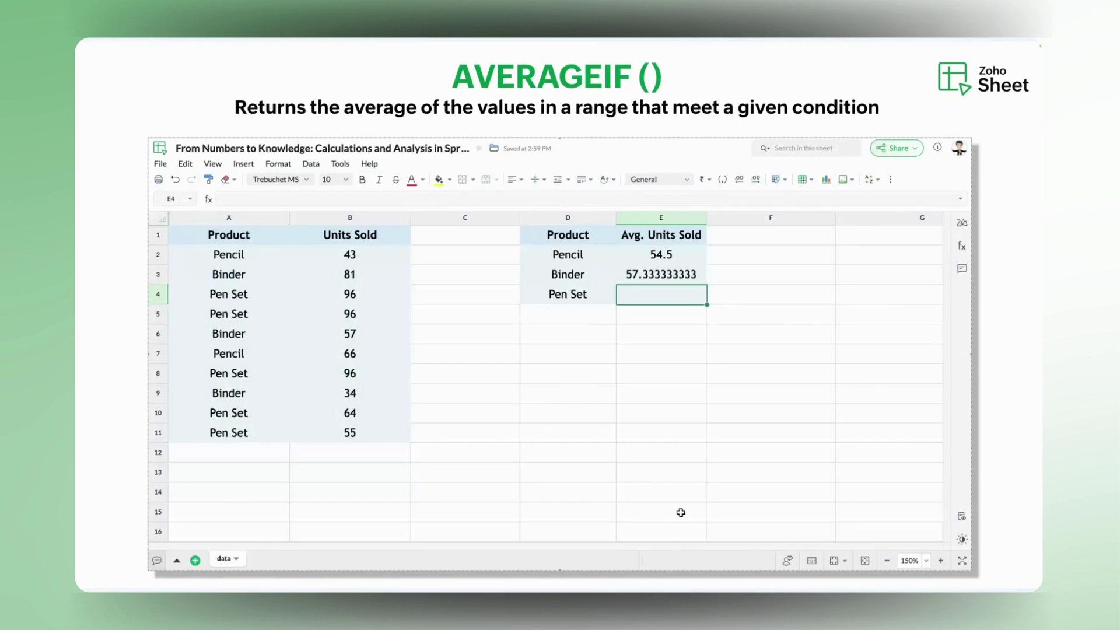
- Review the Product and Units Sold columns and the Pencil average formula in cell E2
click(259, 241)
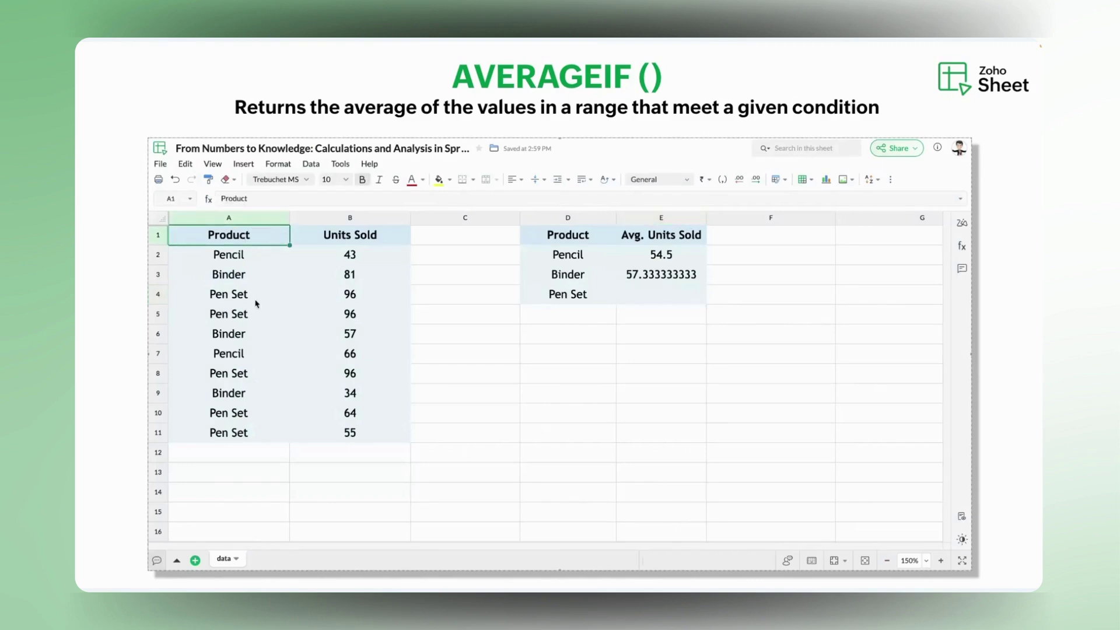
drag(364, 236, 362, 412)
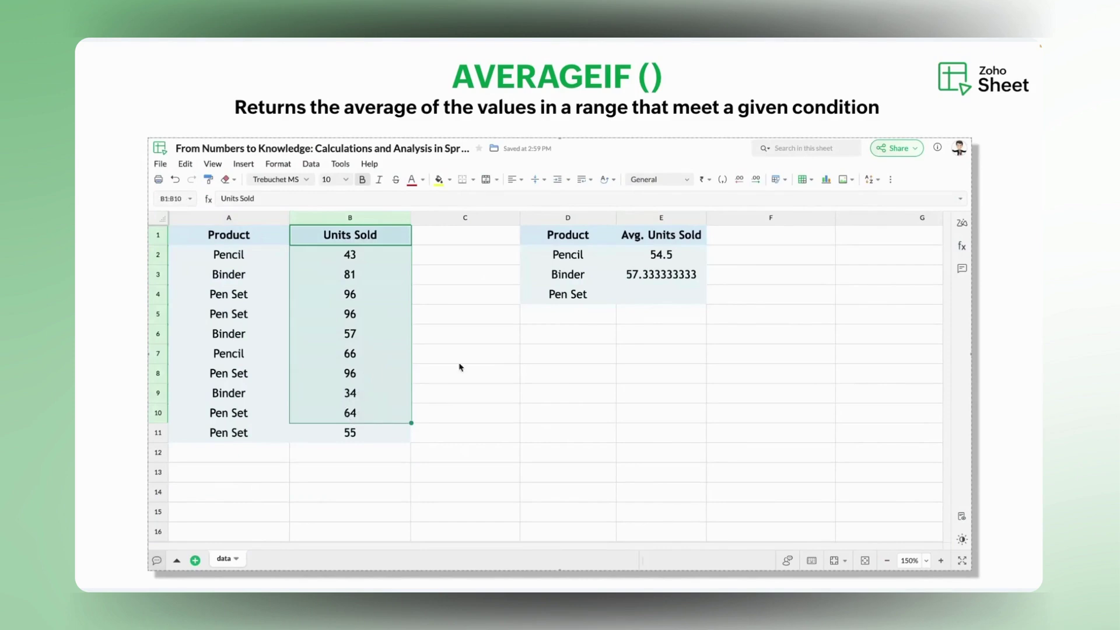
click(588, 257)
key(Right)
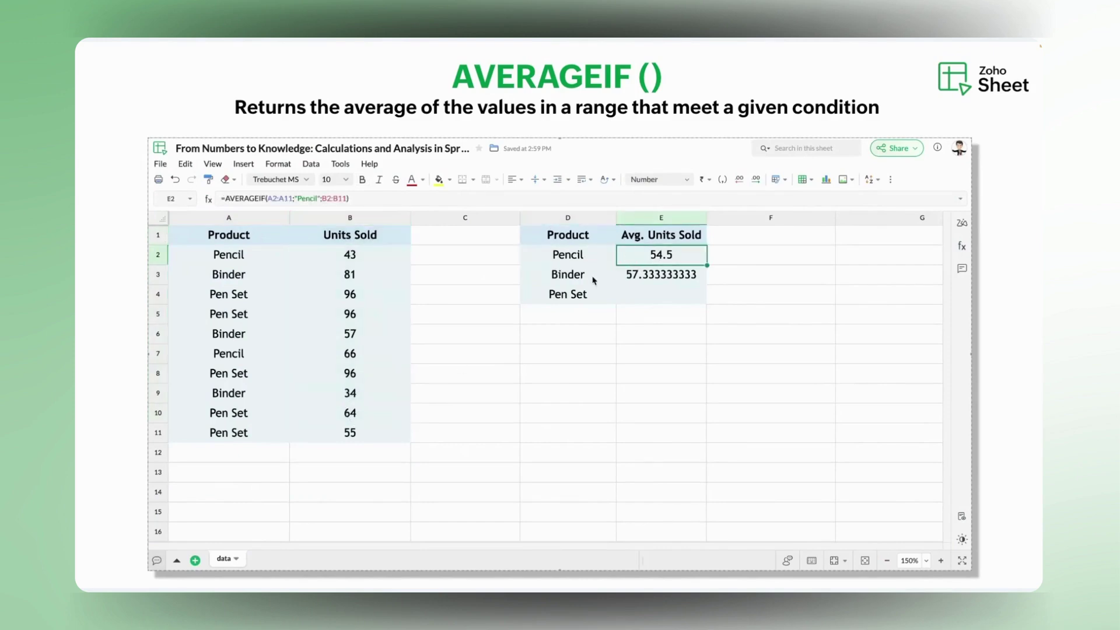
- Enter the formula =AVERAGEIF(A2:A11;"Pen Set";B2:B11) in cell E4 to average the units sold for Pen Set
click(638, 300)
text(=)
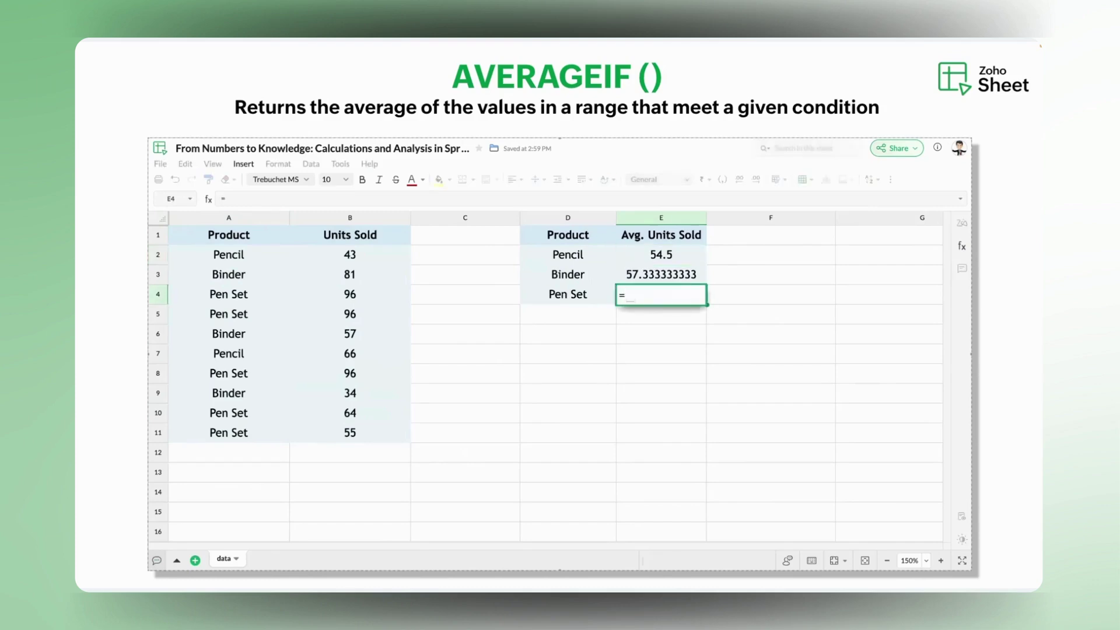
text(avera)
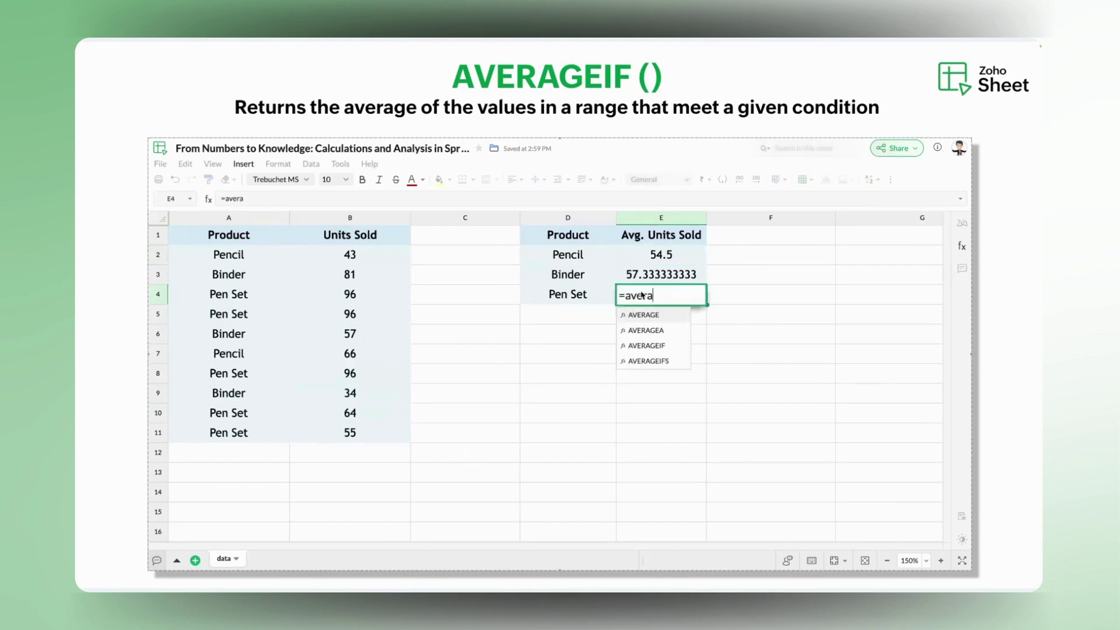
click(653, 347)
click(255, 259)
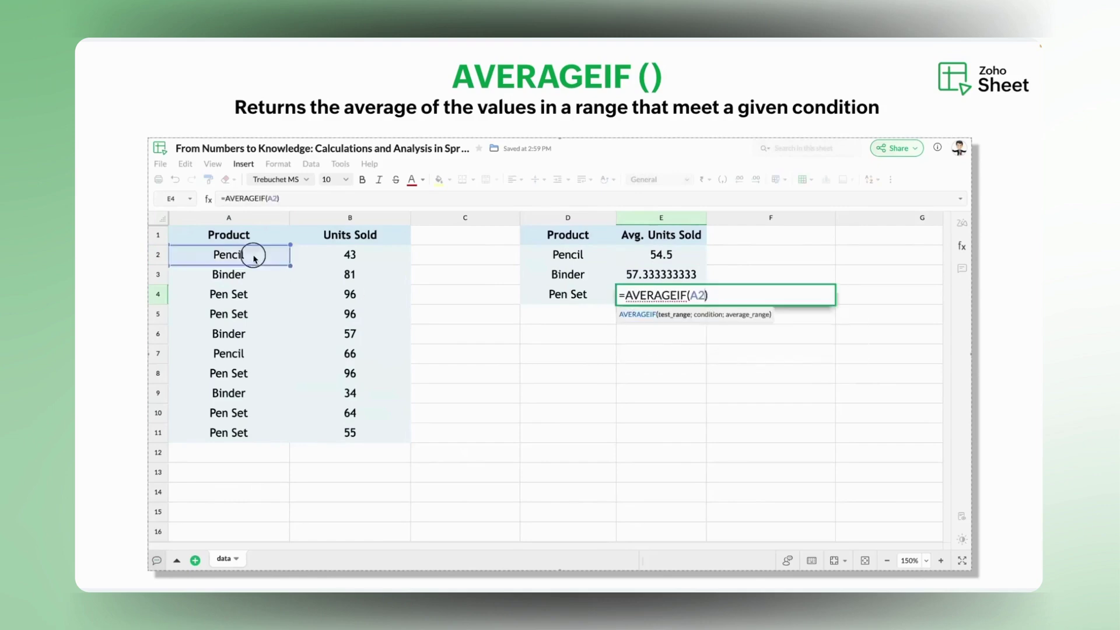
drag(255, 258, 250, 426)
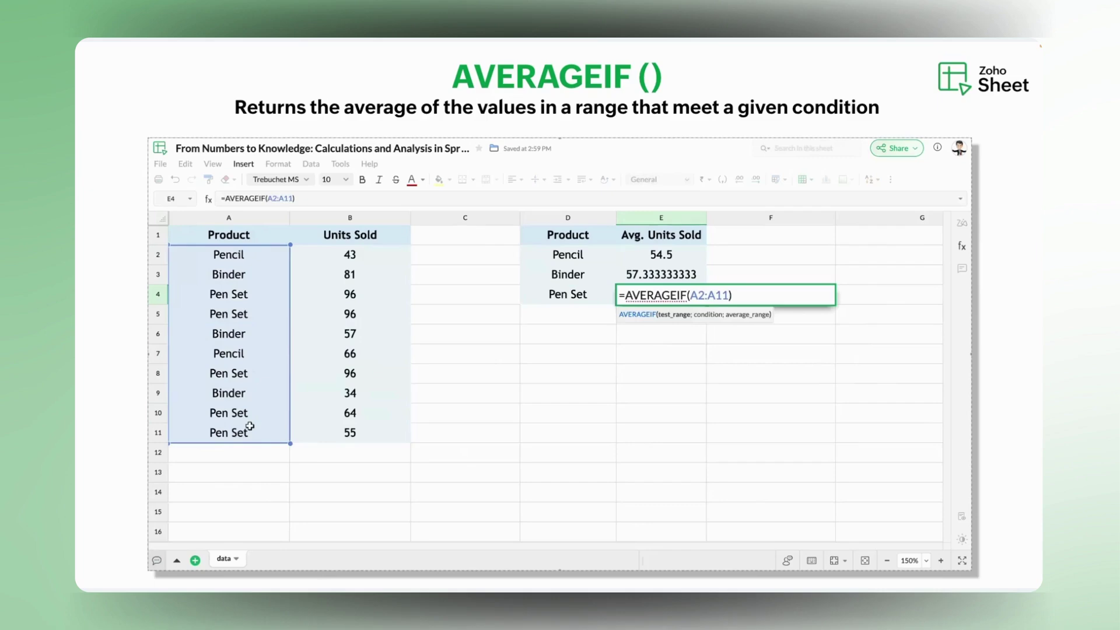
text(;")
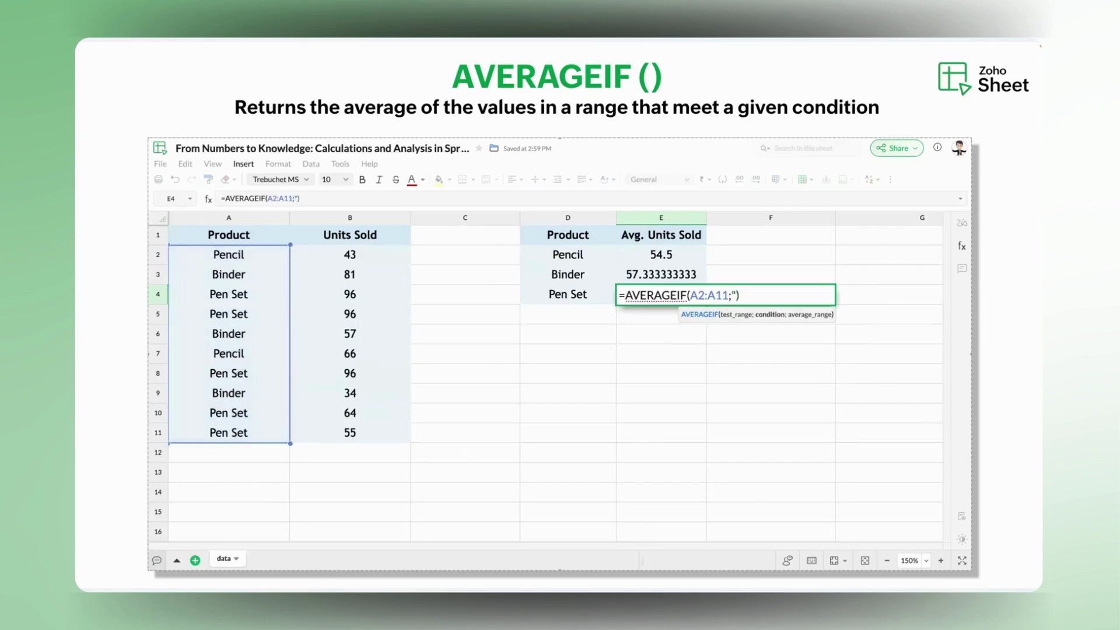
text(Pen Set";)
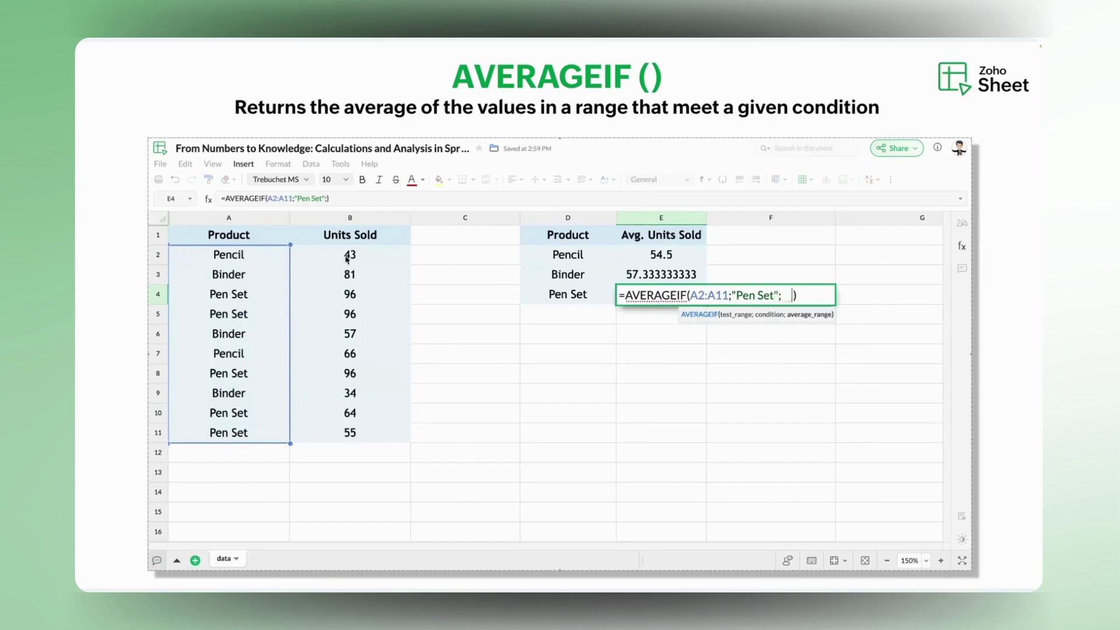
drag(348, 257, 349, 431)
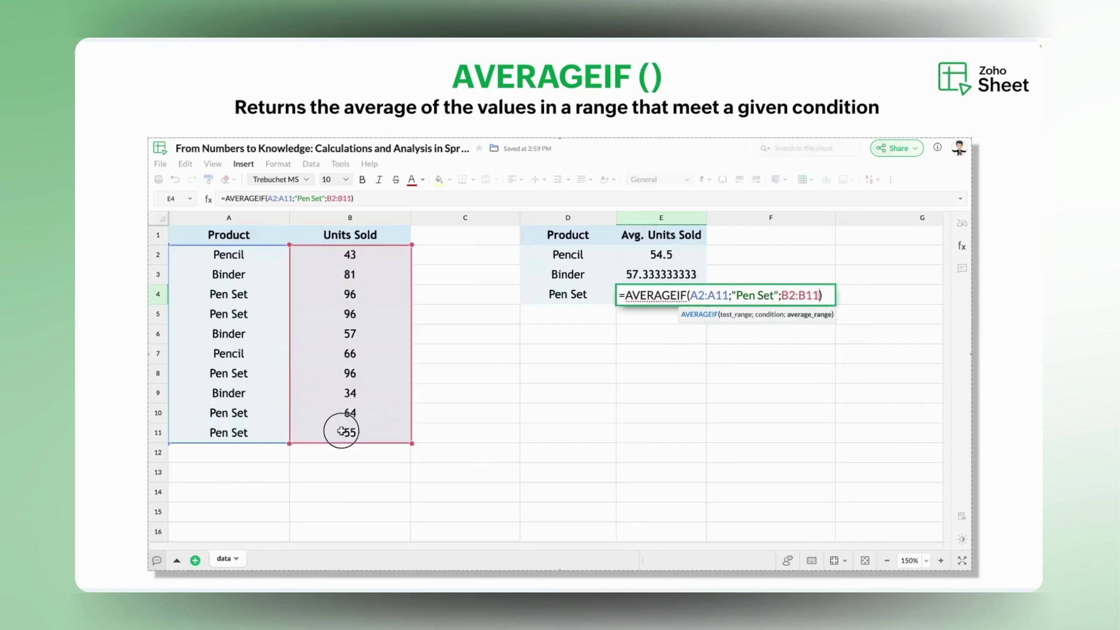
key(Return)
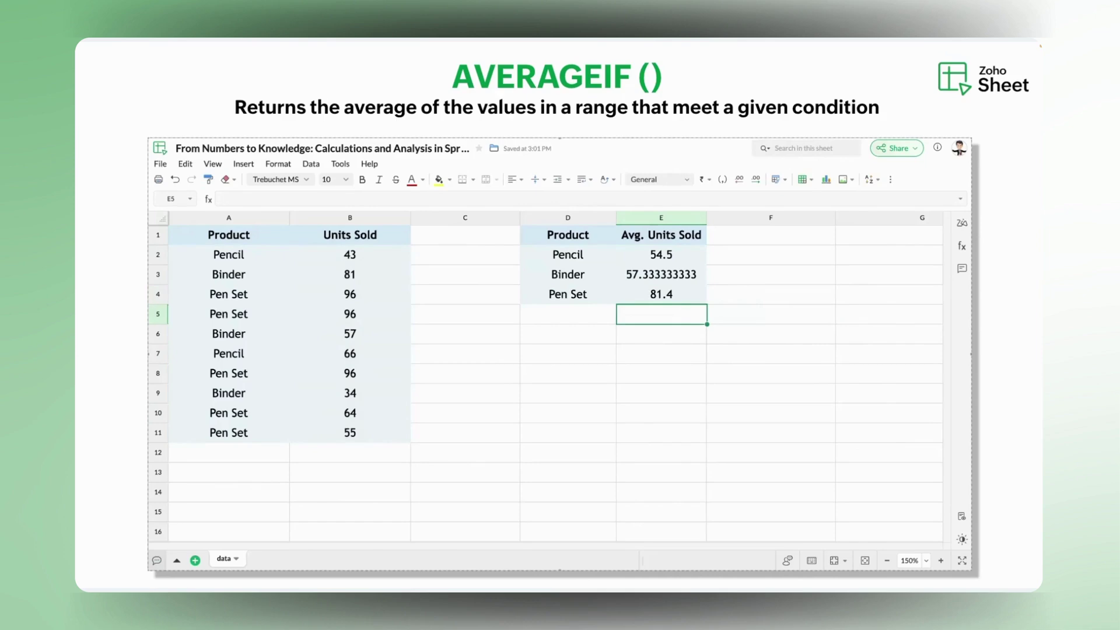
click(642, 298)
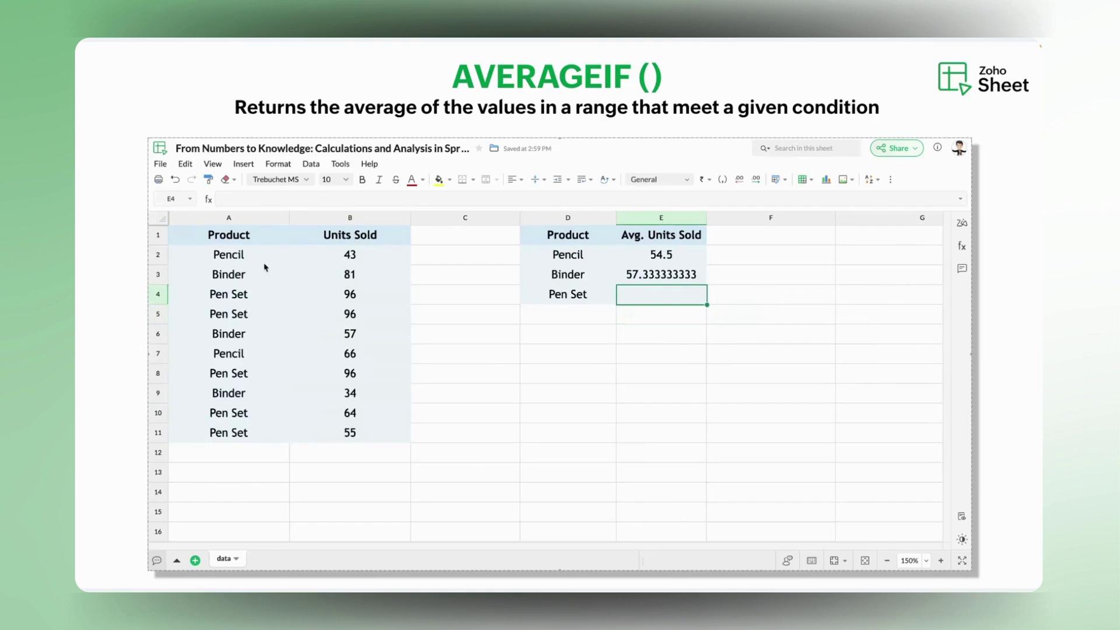
click(258, 239)
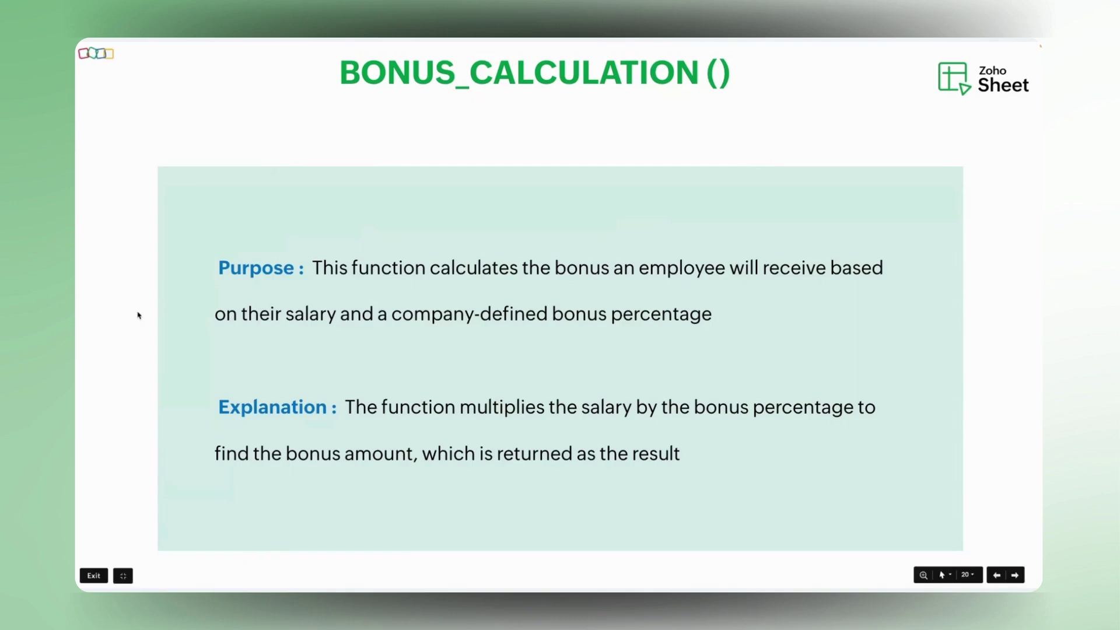
click(138, 315)
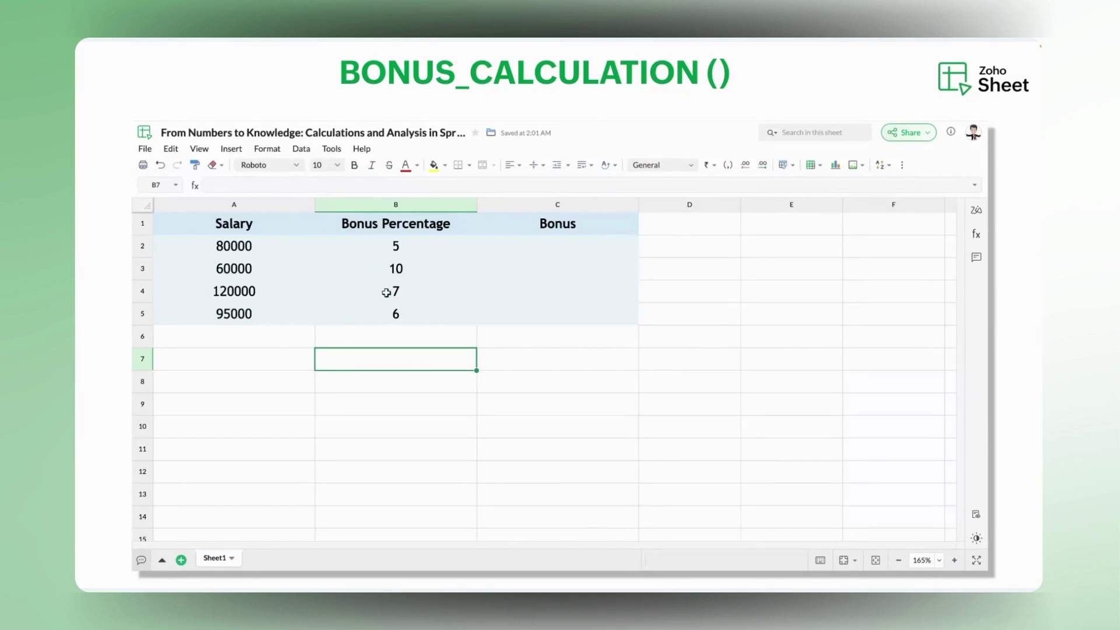
- Create a custom function named Bonus_Calculation with the result type int
click(513, 248)
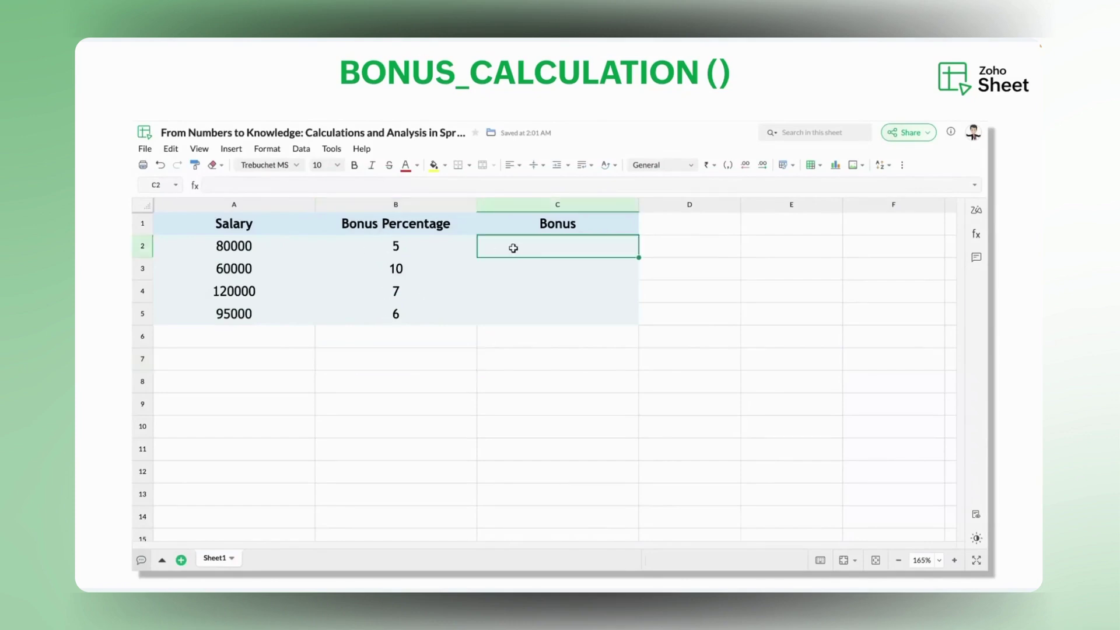
click(332, 151)
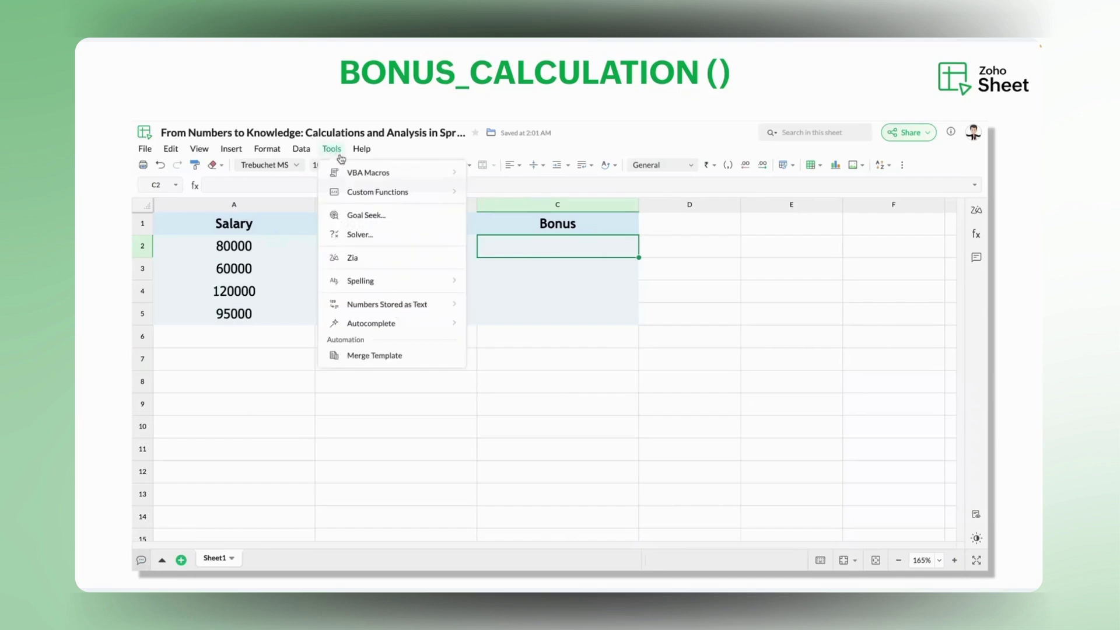
mouse_move(343, 192)
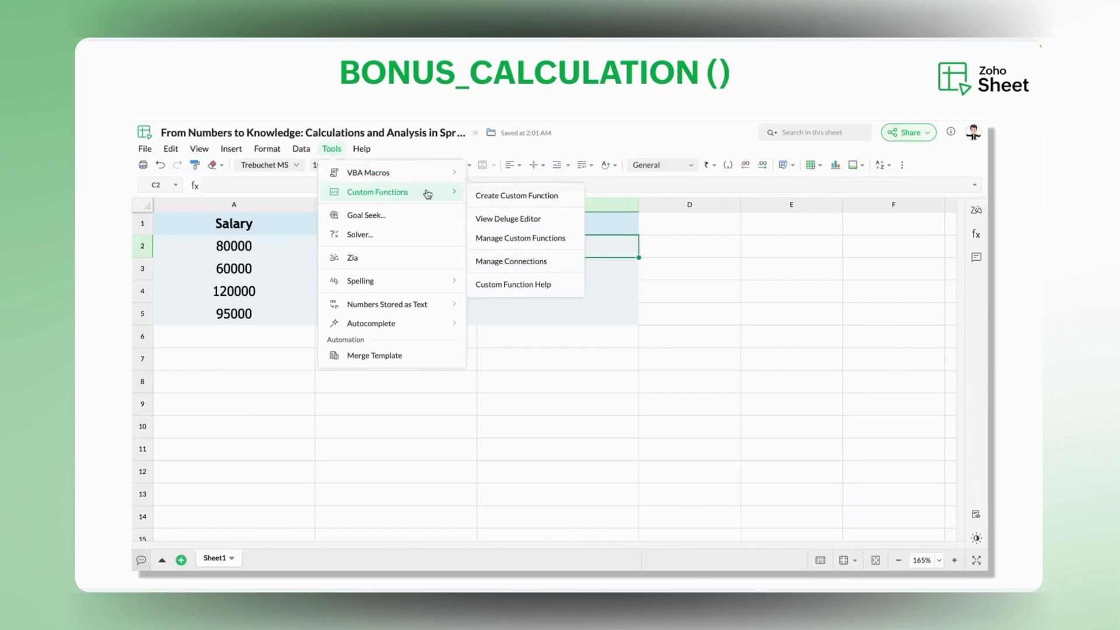
click(486, 197)
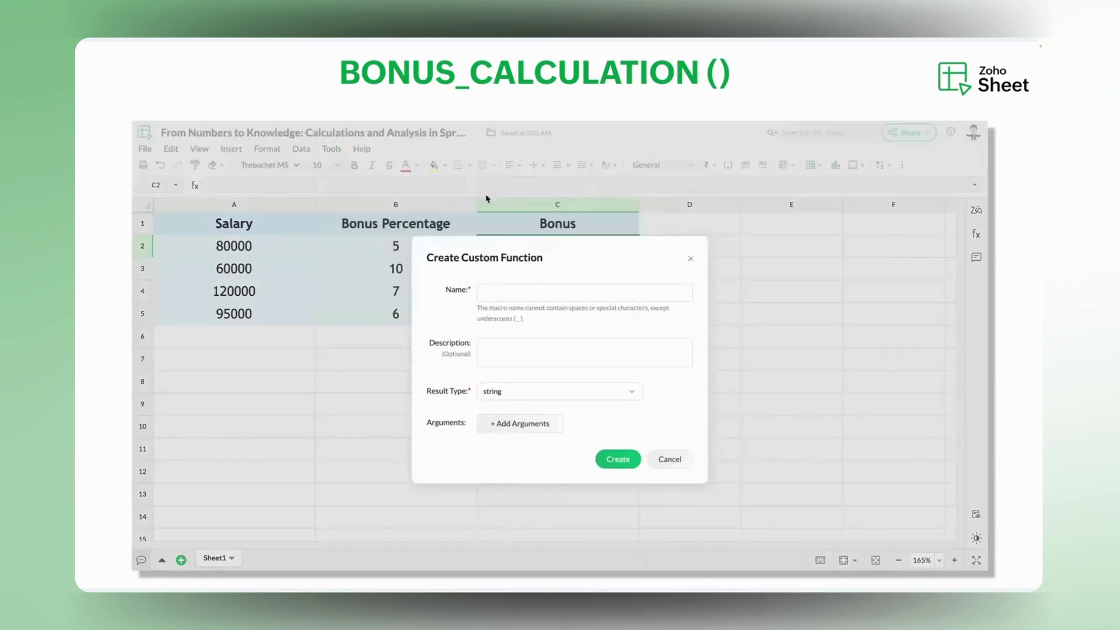
click(496, 294)
text(Bonus_Calculation)
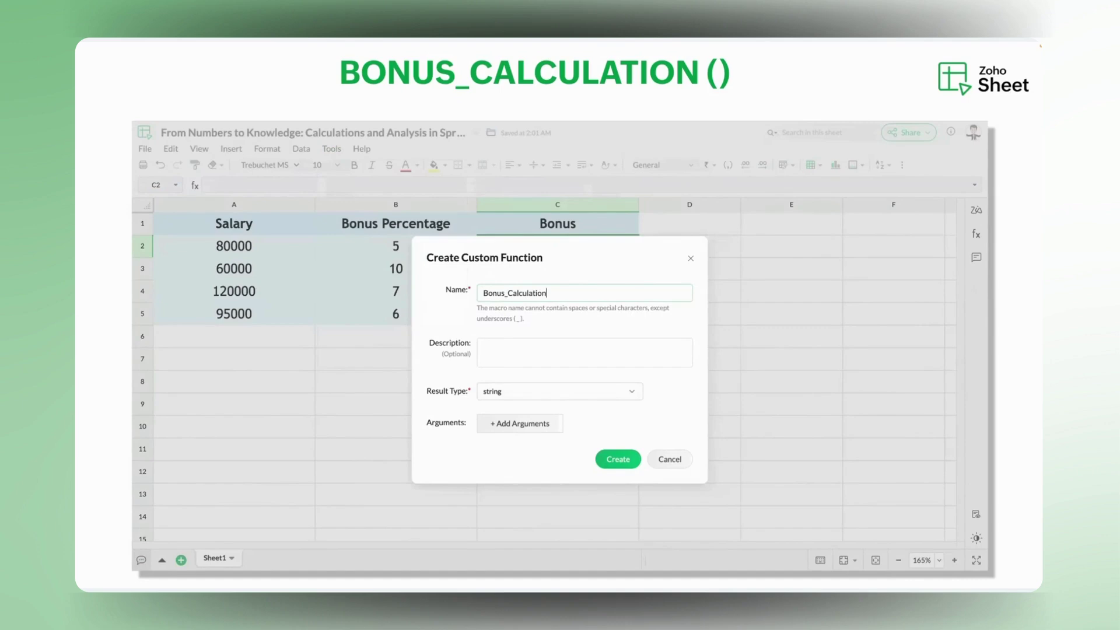
click(506, 395)
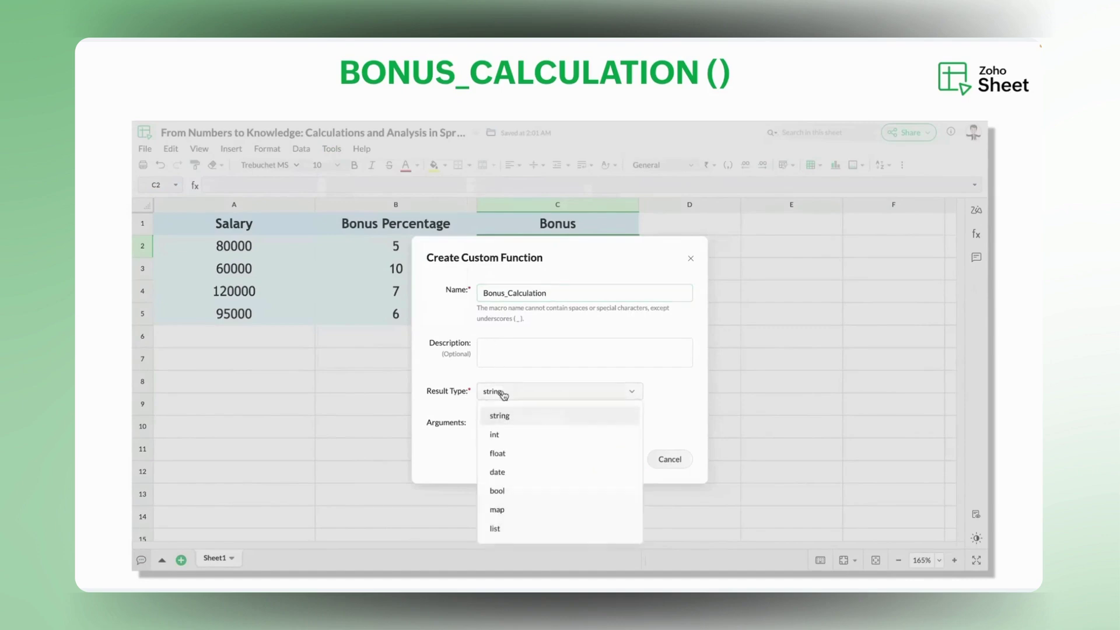
click(508, 436)
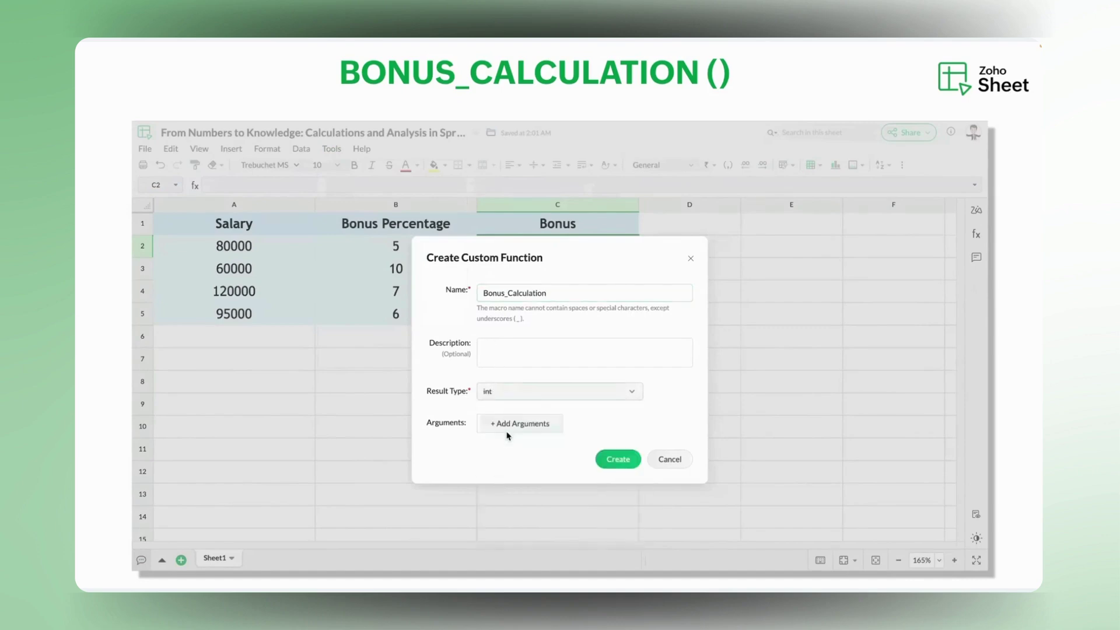
click(611, 462)
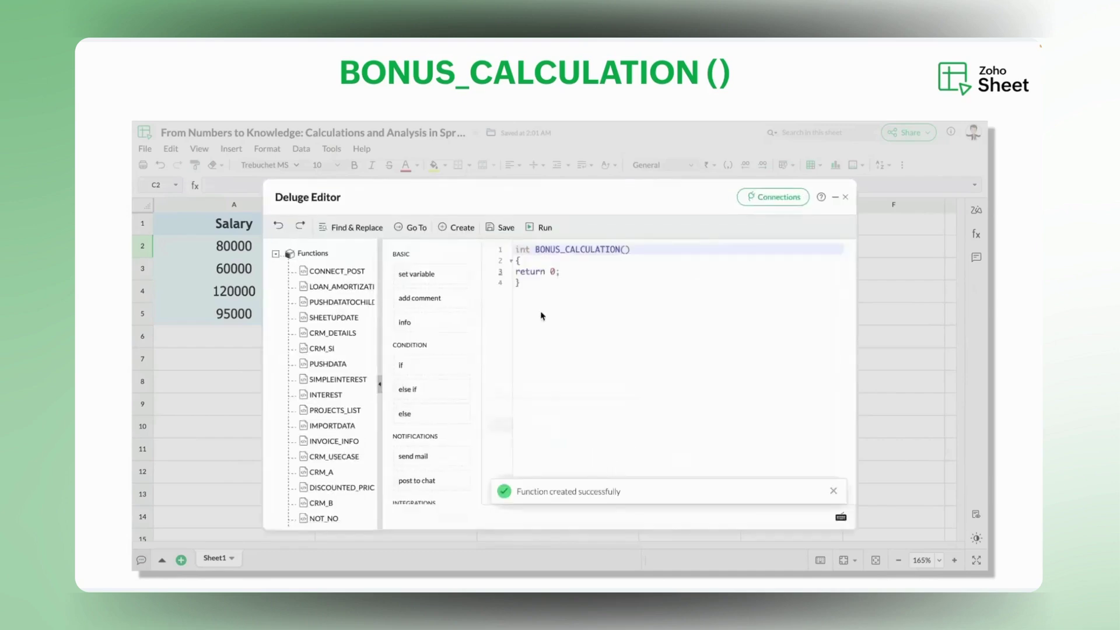
- Replace the function's code with int BONUS_CALCULATION(int Salary, int BonusPercentage), returning Bonus = Salary * BonusPercentage / 100, save it and close the editor
click(535, 289)
key(ctrl+a)
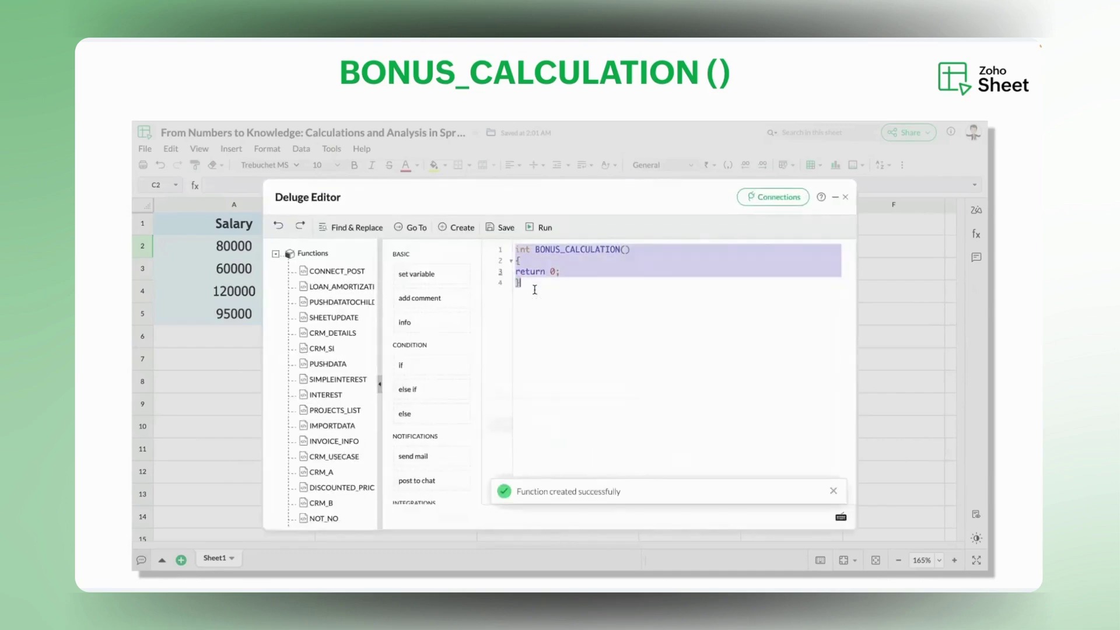
text(int BONUS_CALCULATION(int Salary, int BonusPercentage) {     Bonus = Salary * BonusPercentage / 100;     return Bonus; })
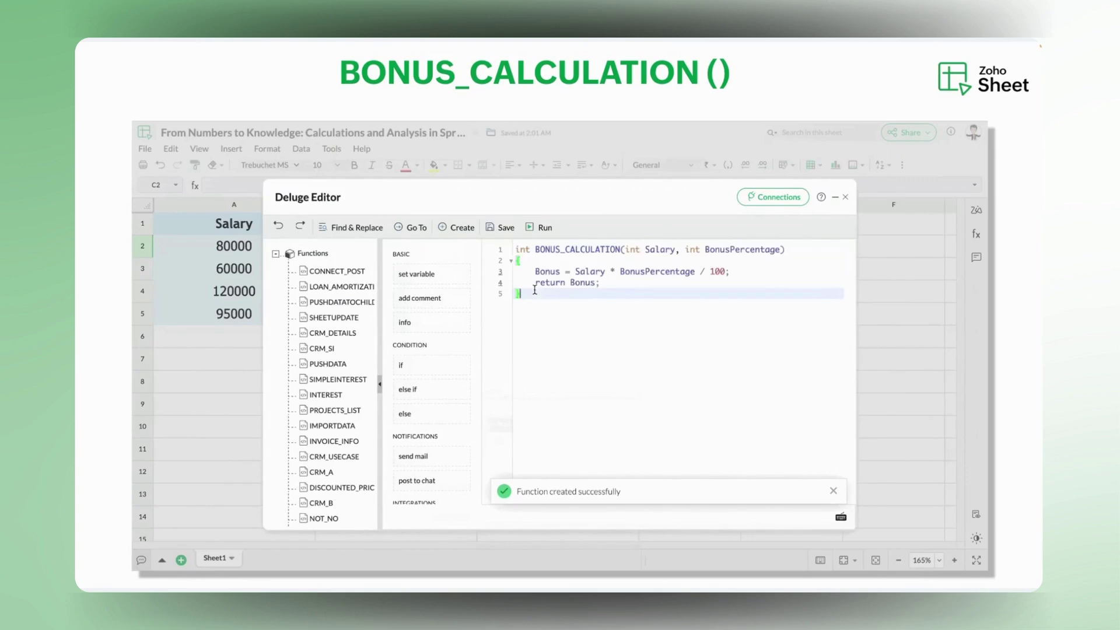
click(501, 229)
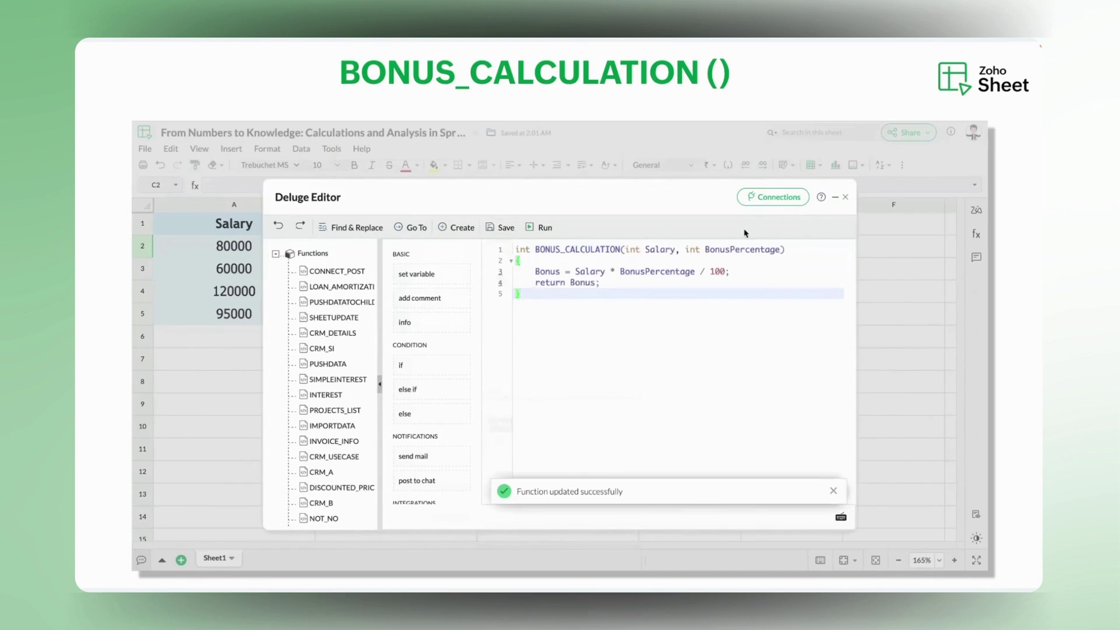
click(845, 198)
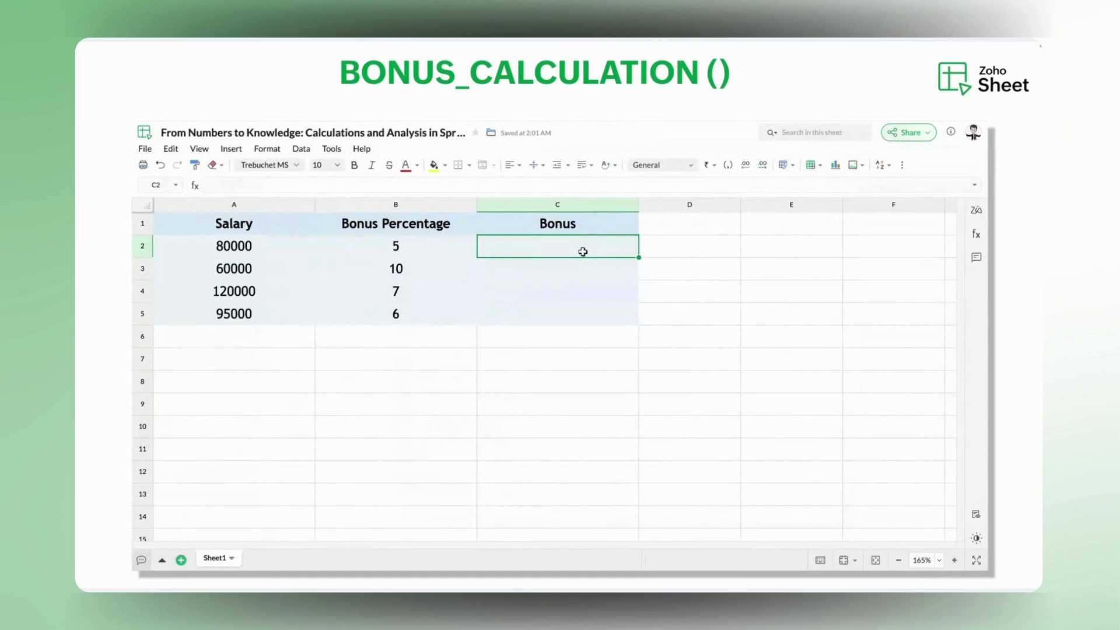
- Enter the formula =_BONUS_CALCULATION(A2;B2) in cell C2 and select that cell again
text(=)
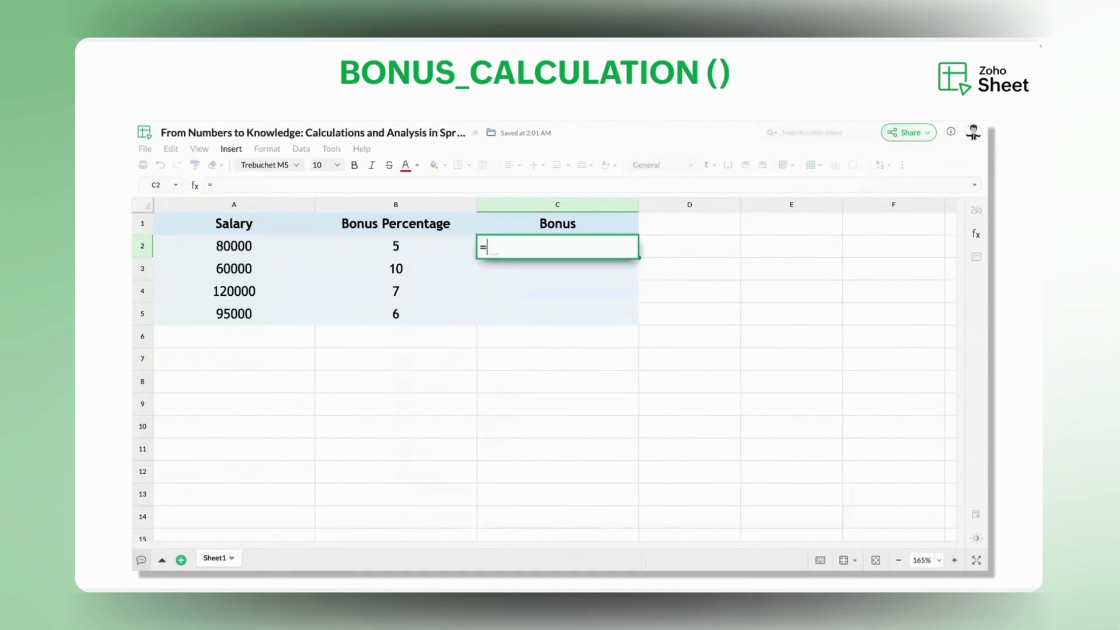
text(bon)
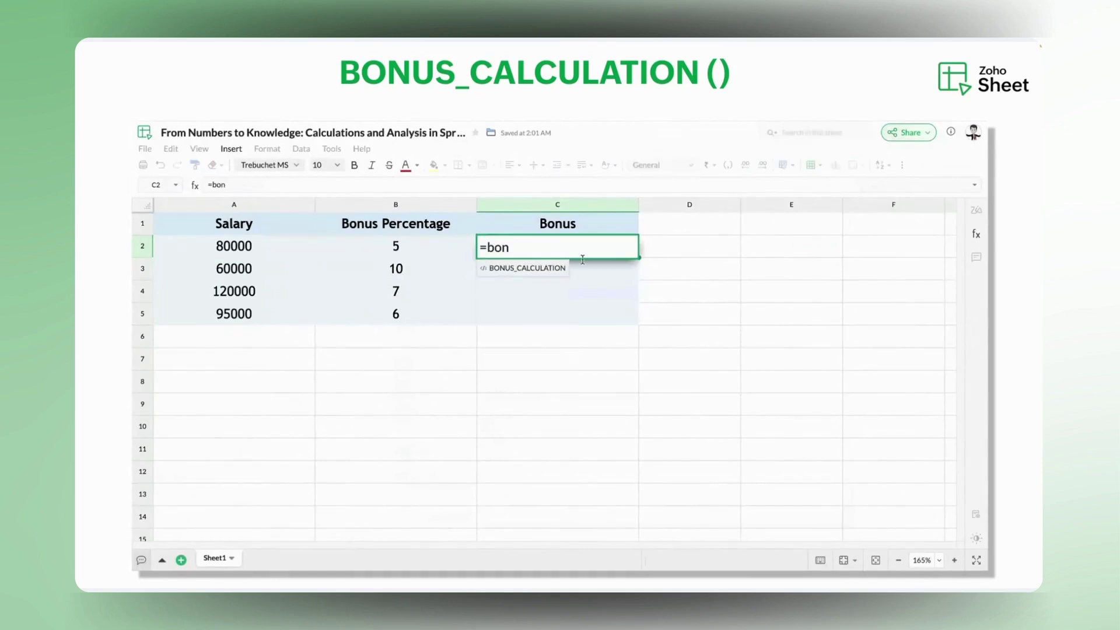
click(546, 270)
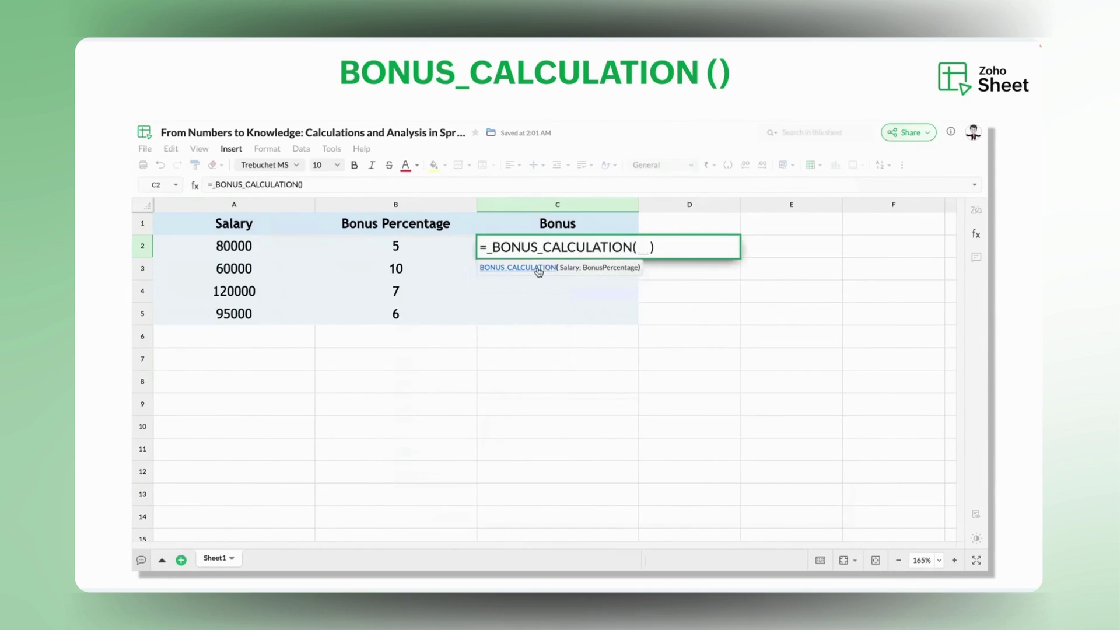
click(289, 251)
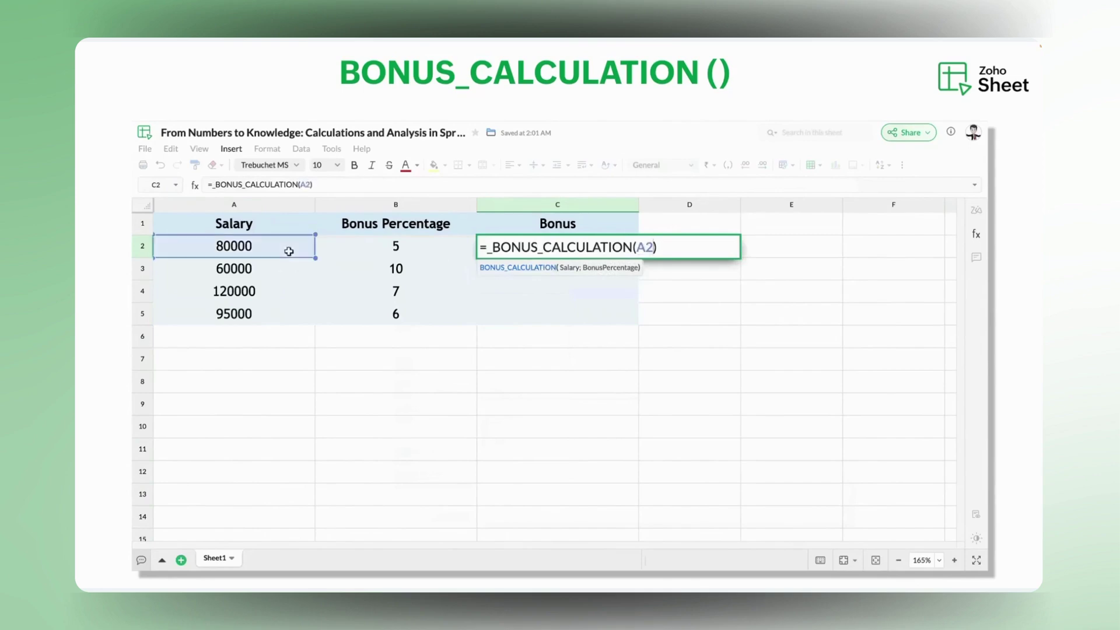
text(;)
click(368, 245)
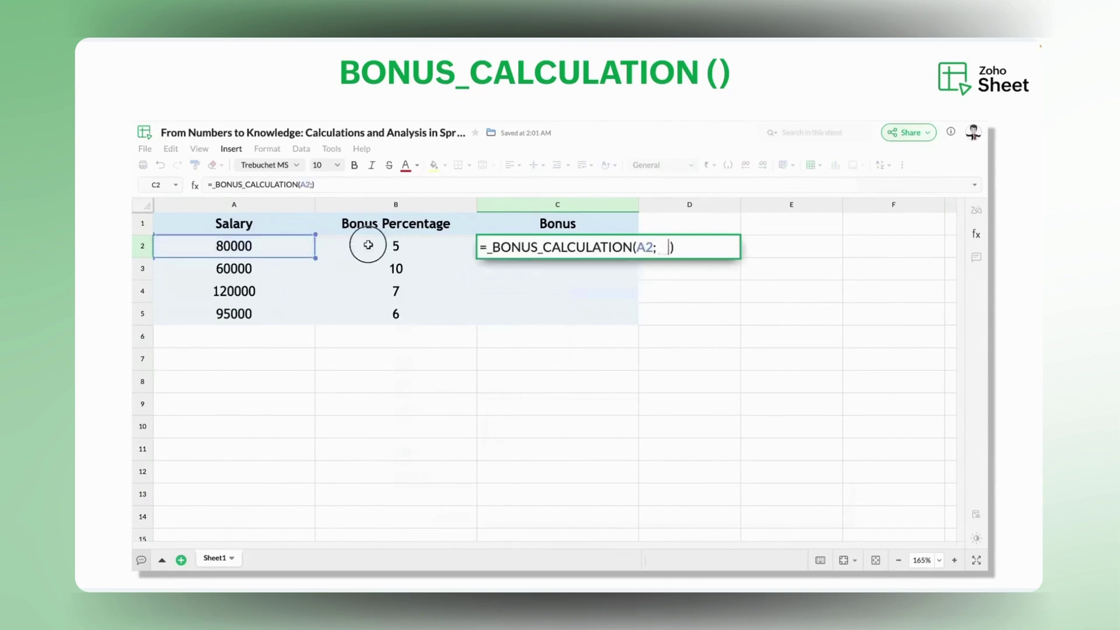
key(Return)
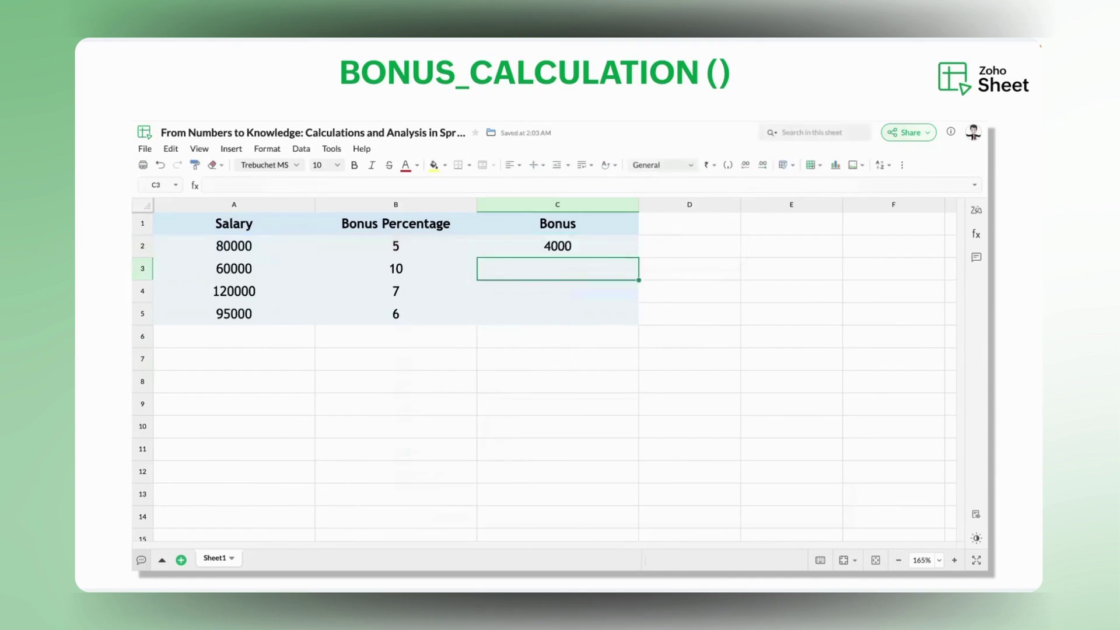
click(527, 246)
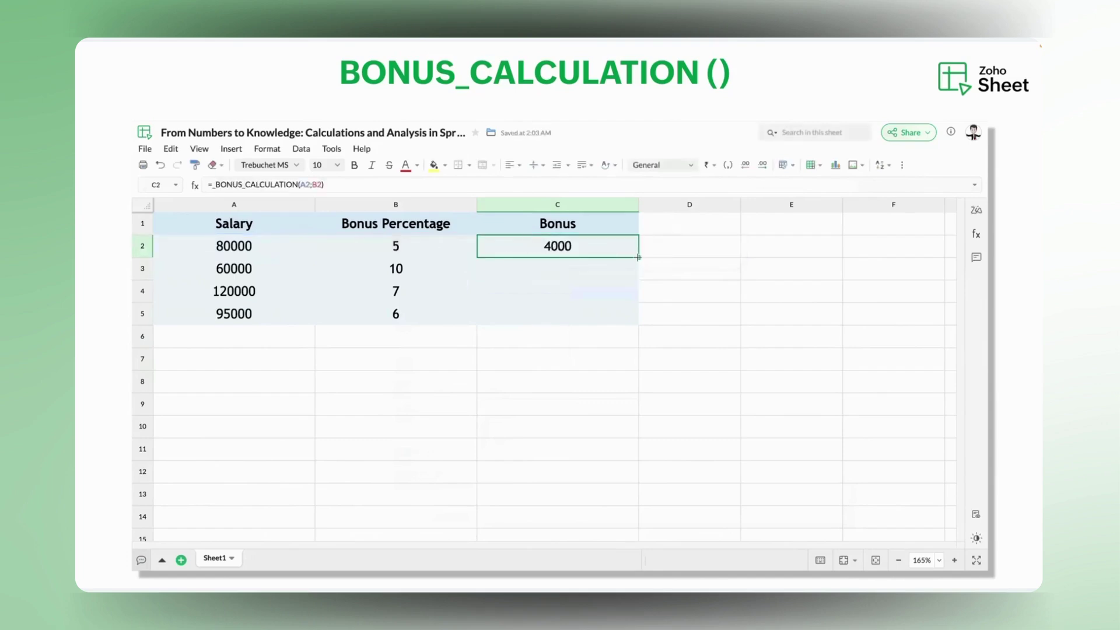